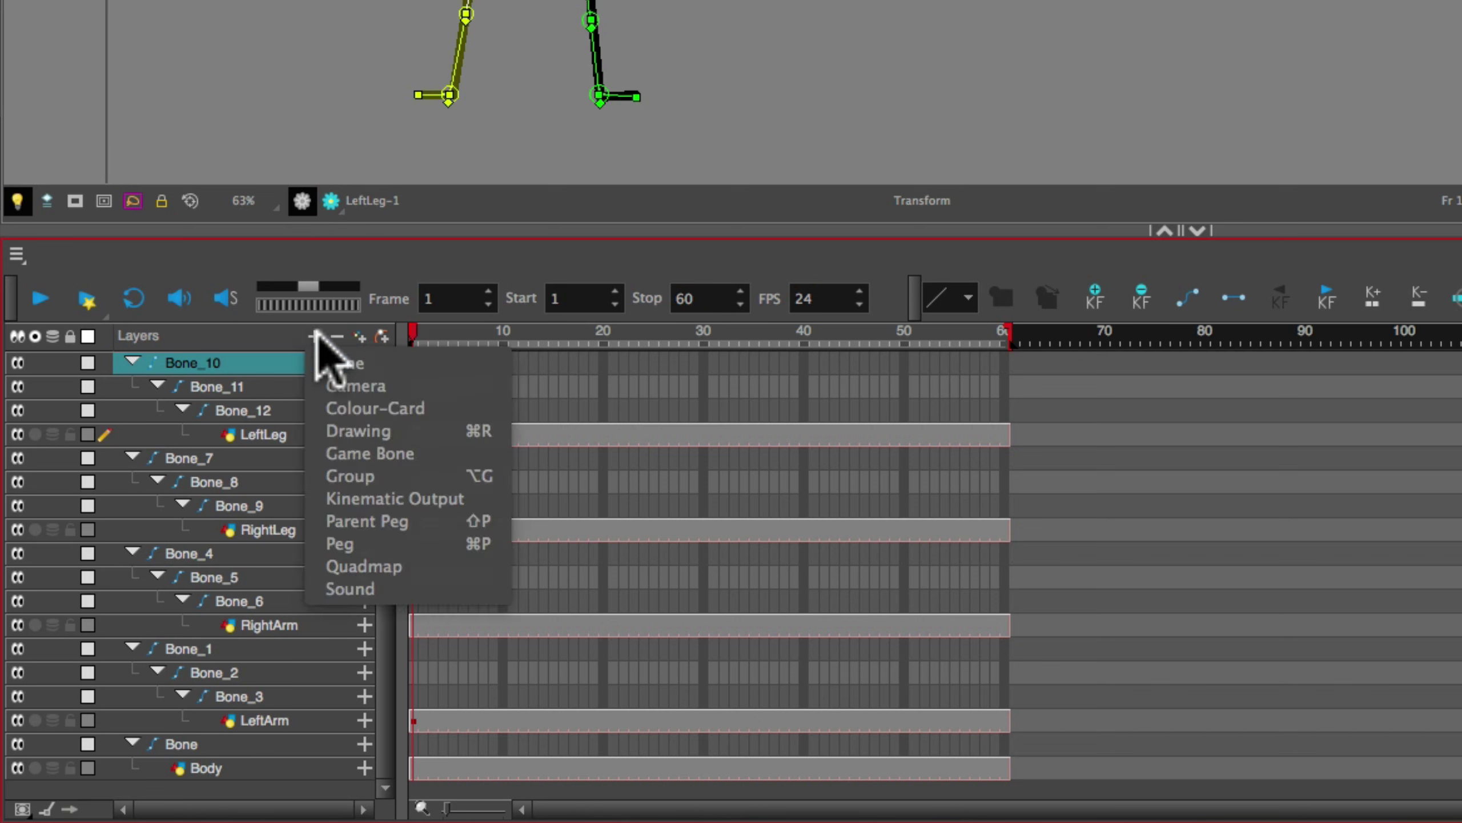
Step: Add a Kinematic Output layer above each leg's bone chain, Bone_10 and Bone_7
left_click(383, 498)
left_click(270, 483)
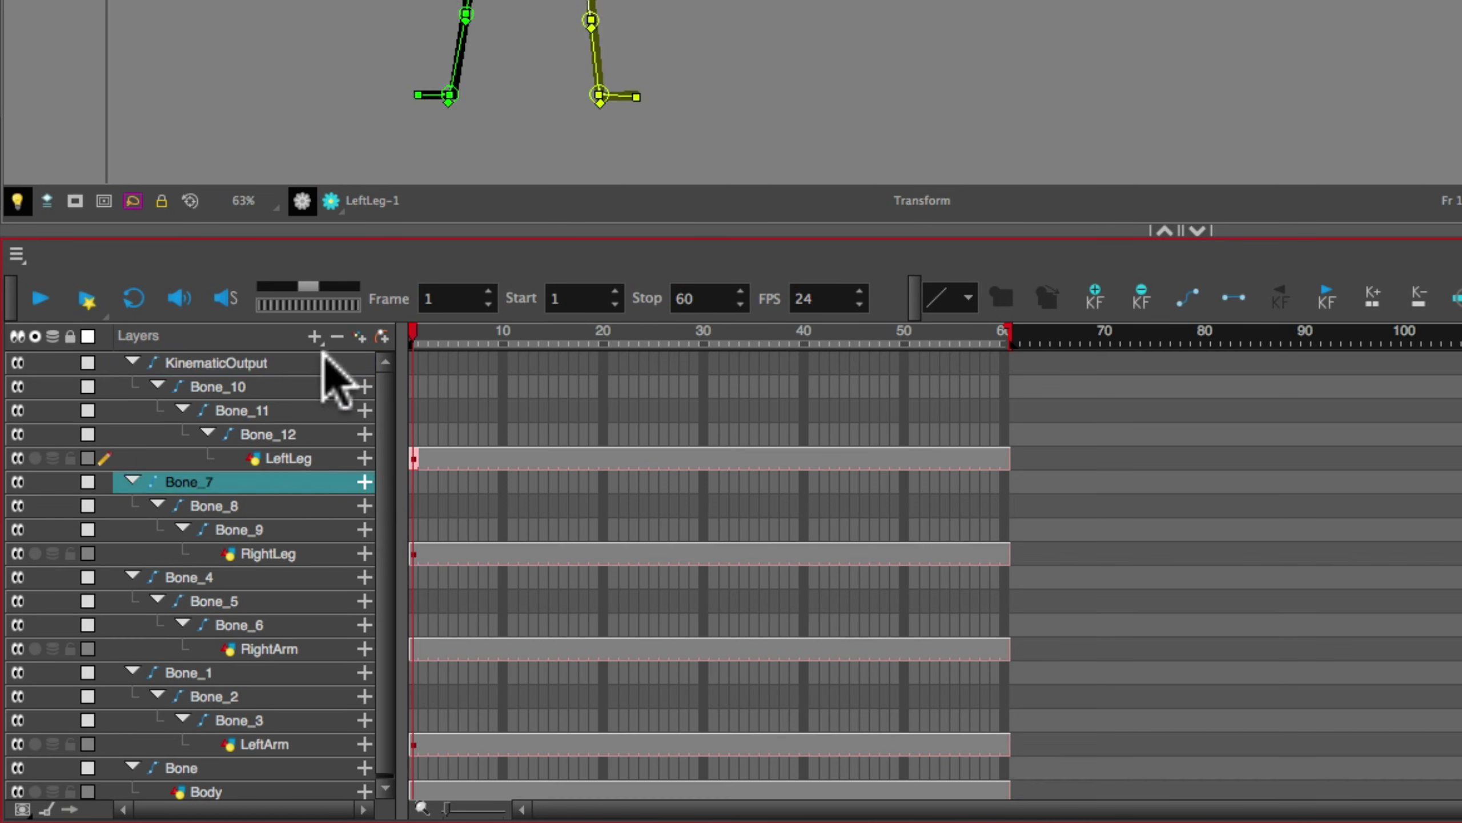
left_click(314, 337)
left_click(374, 499)
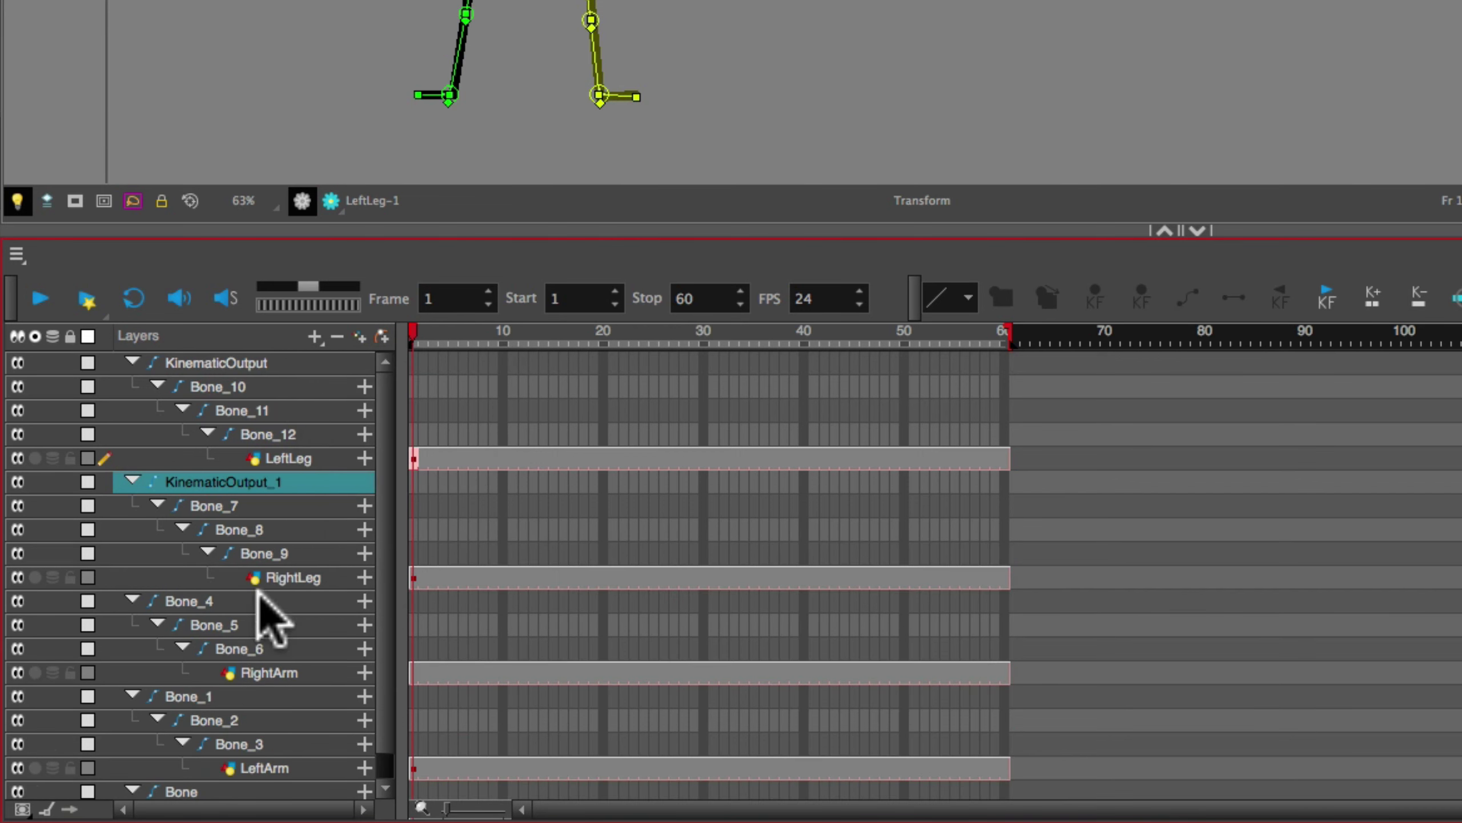
Step: Add a Kinematic Output layer above each arm's bone chain, Bone_4 and Bone_1
left_click(261, 602)
left_click(314, 336)
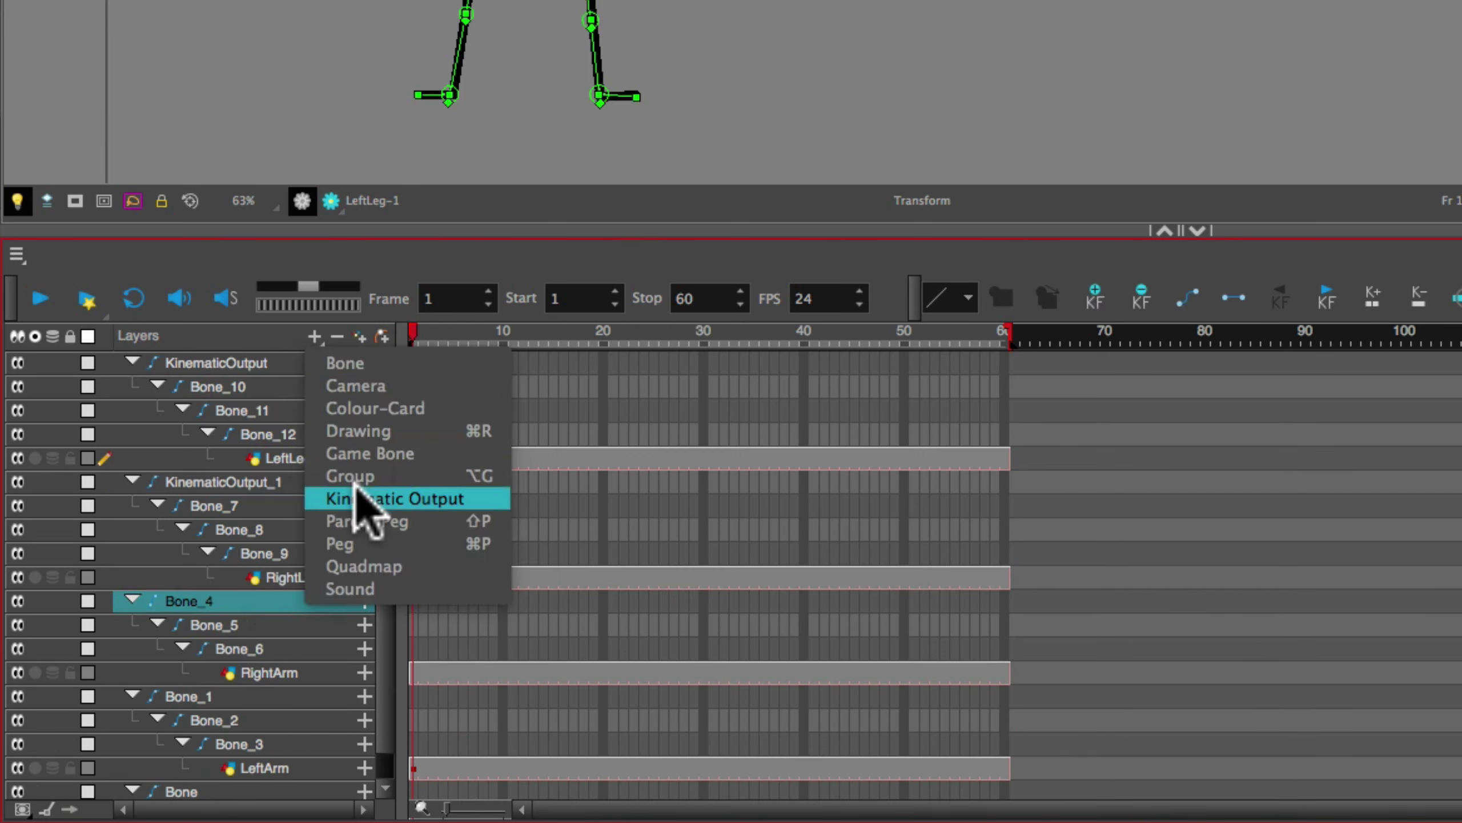
left_click(363, 498)
left_click(271, 721)
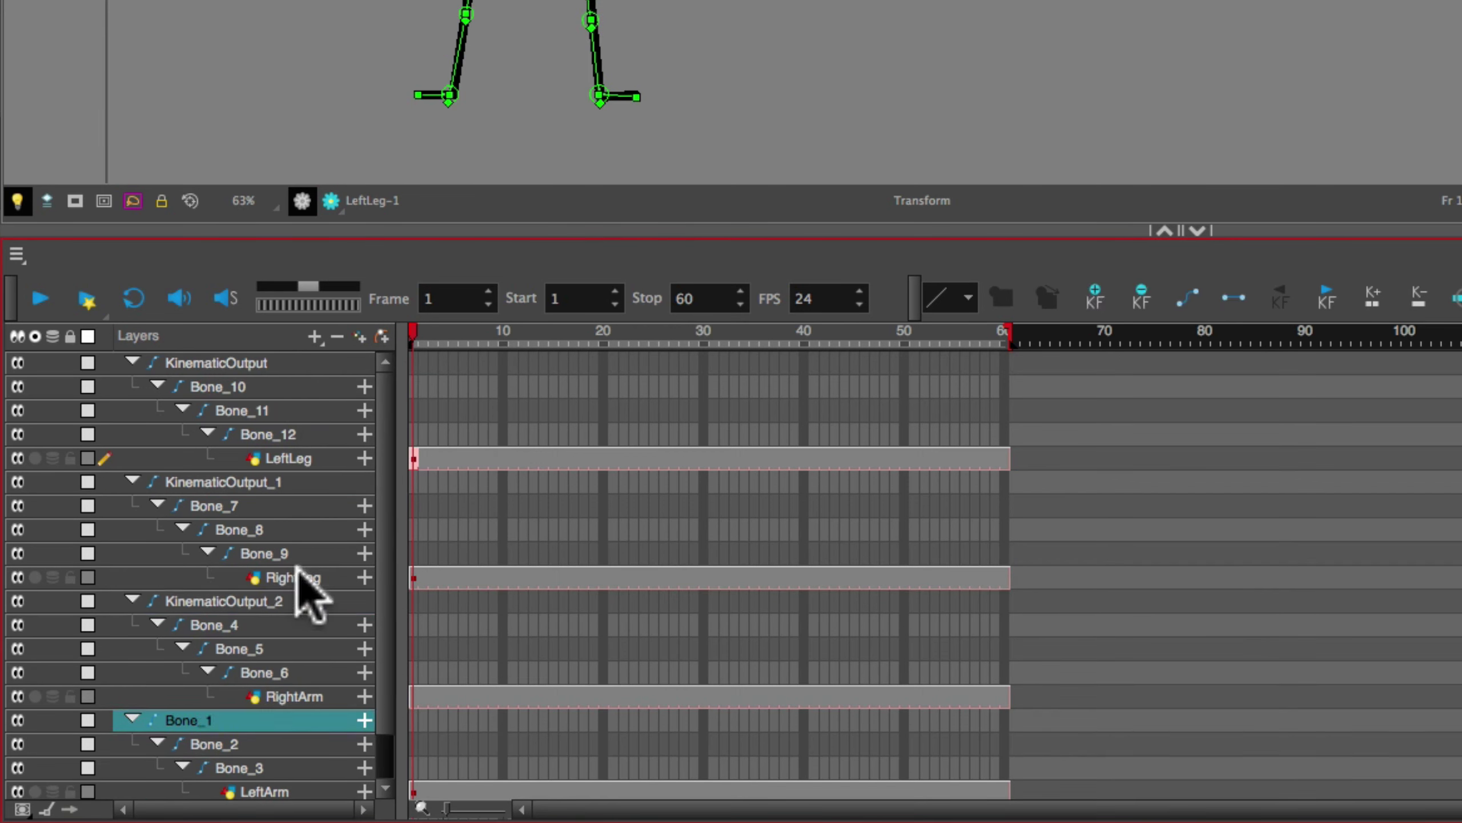
left_click(315, 336)
left_click(374, 499)
Step: Rename the left leg's kinematic output KO_Left_Leg and the right leg's KO_Right_Leg
scroll(277, 561, "down", 3)
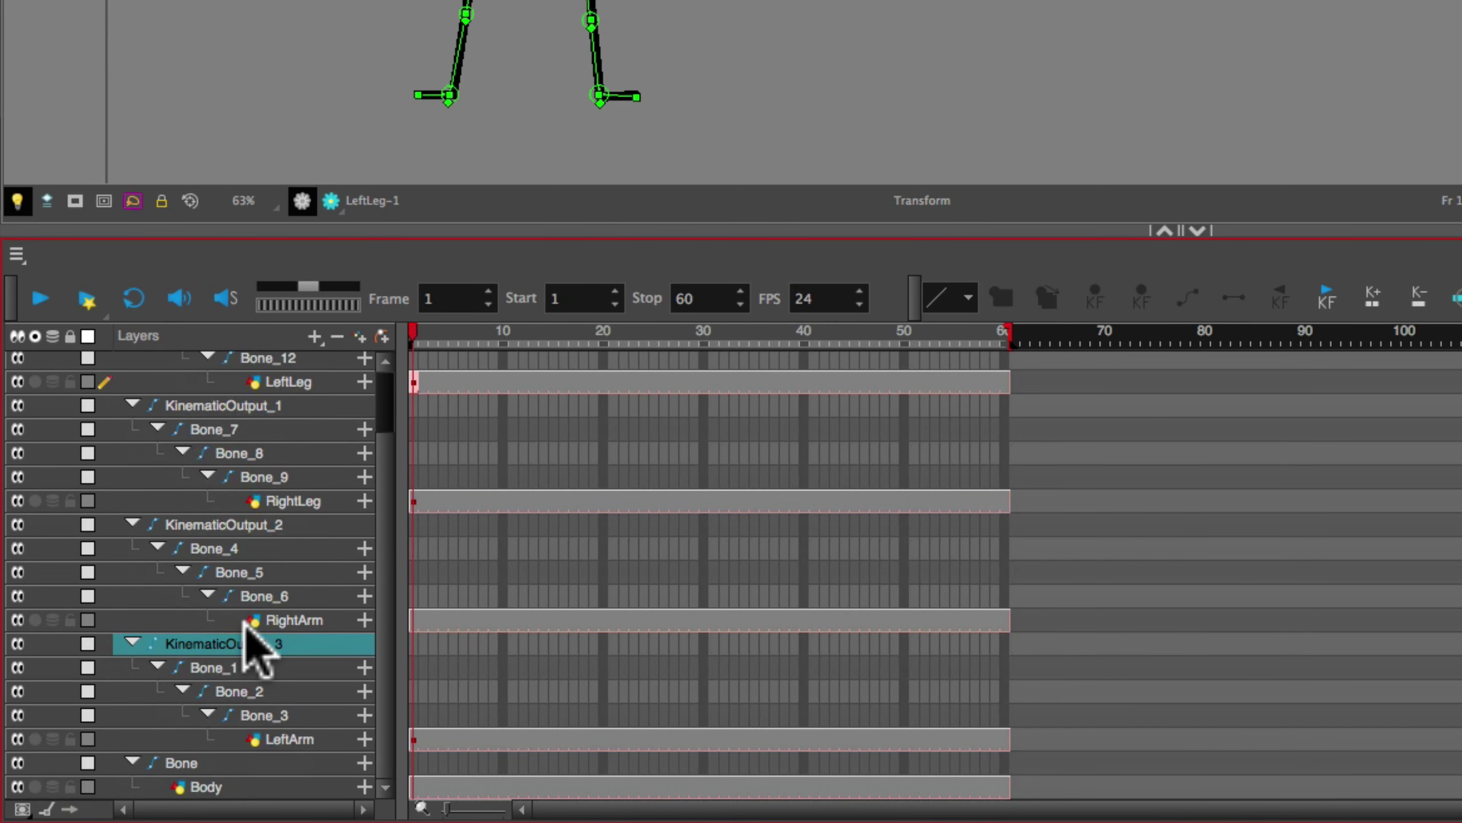
scroll(257, 651, "up", 3)
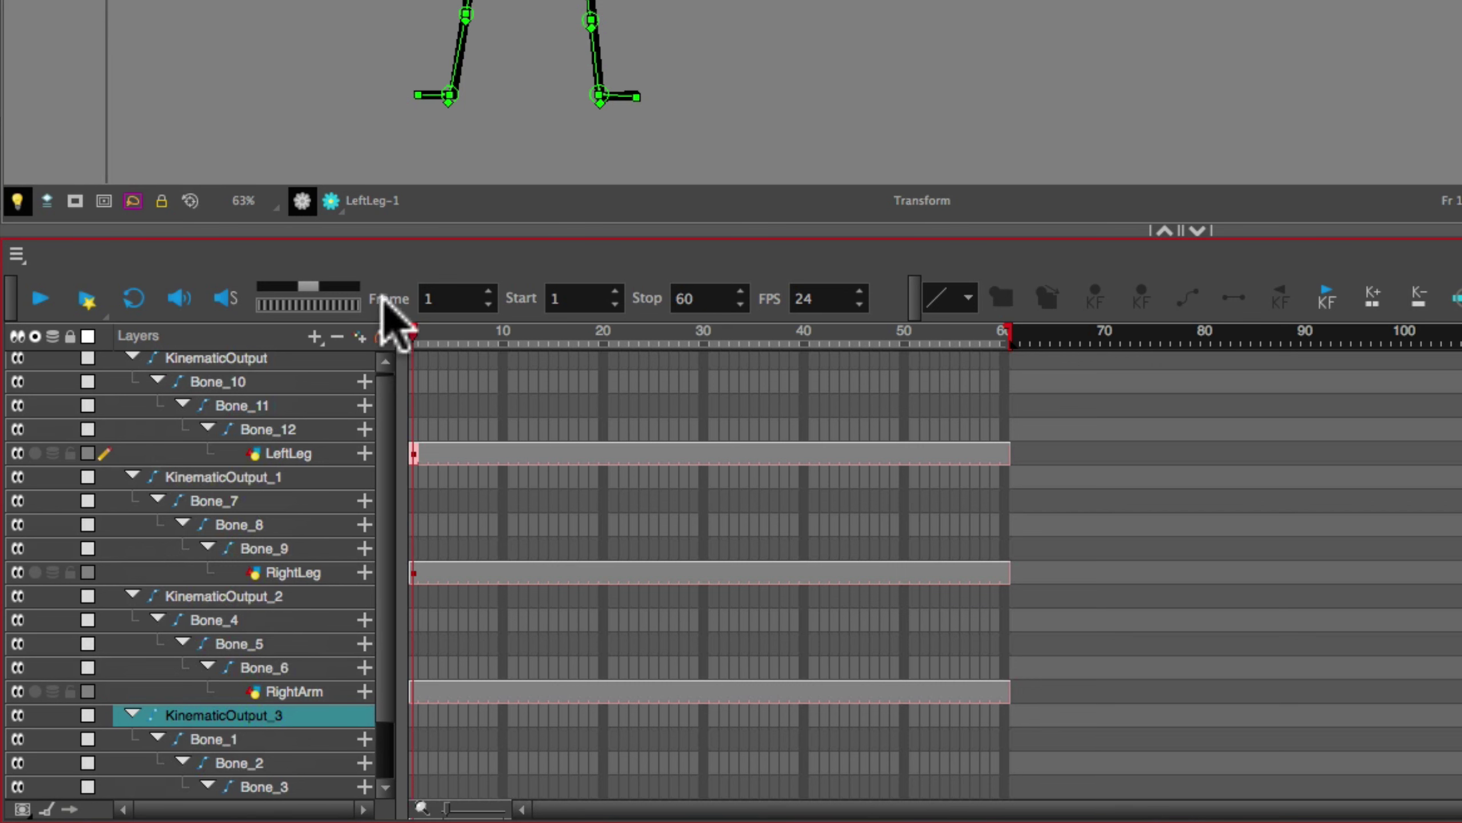
left_click_drag(393, 220, 407, 83)
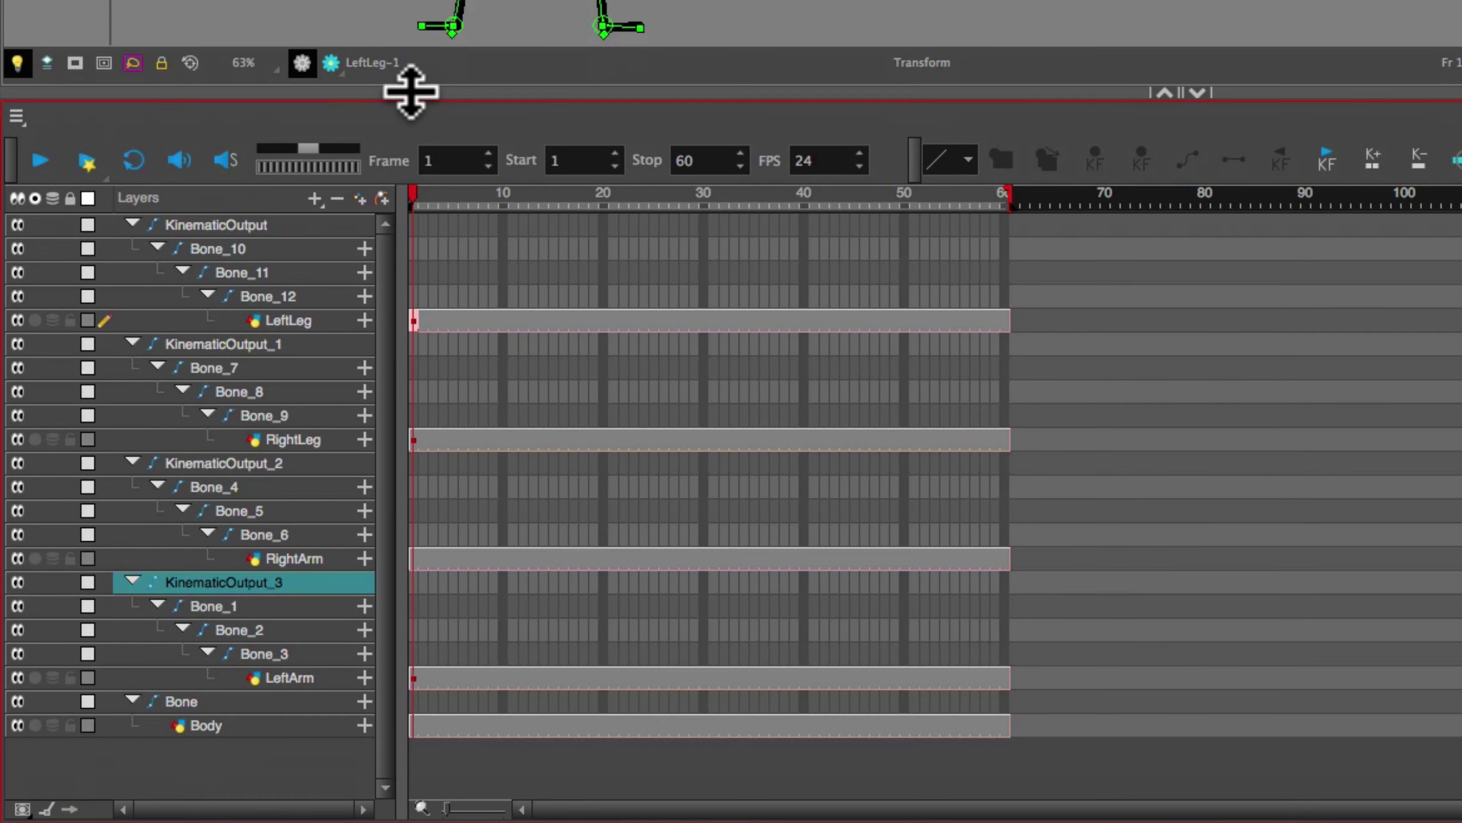
double_click(216, 225)
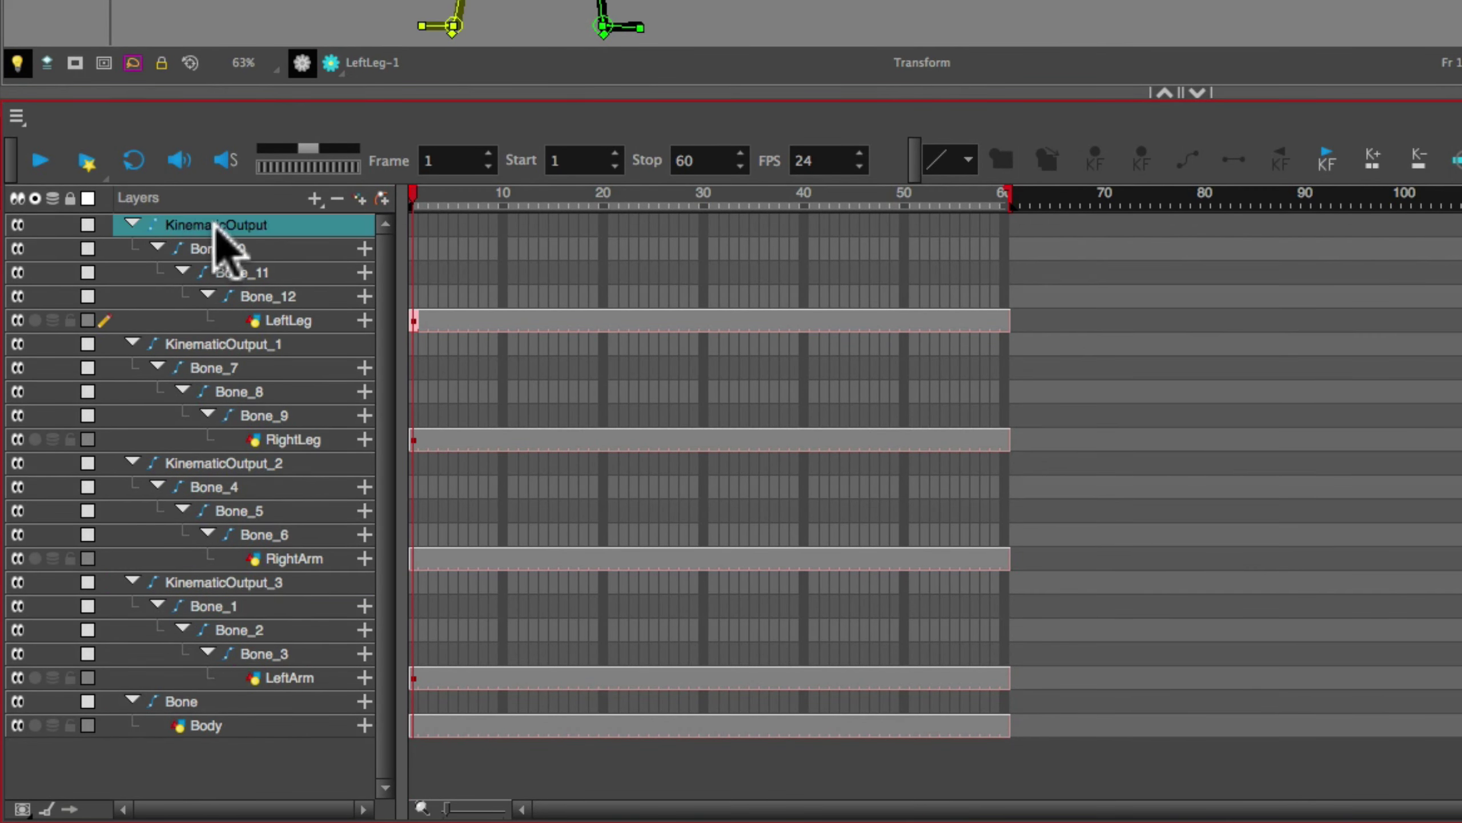
type("KO_Left_Leg")
left_click(242, 344)
double_click(241, 343)
type("KO_Right_L")
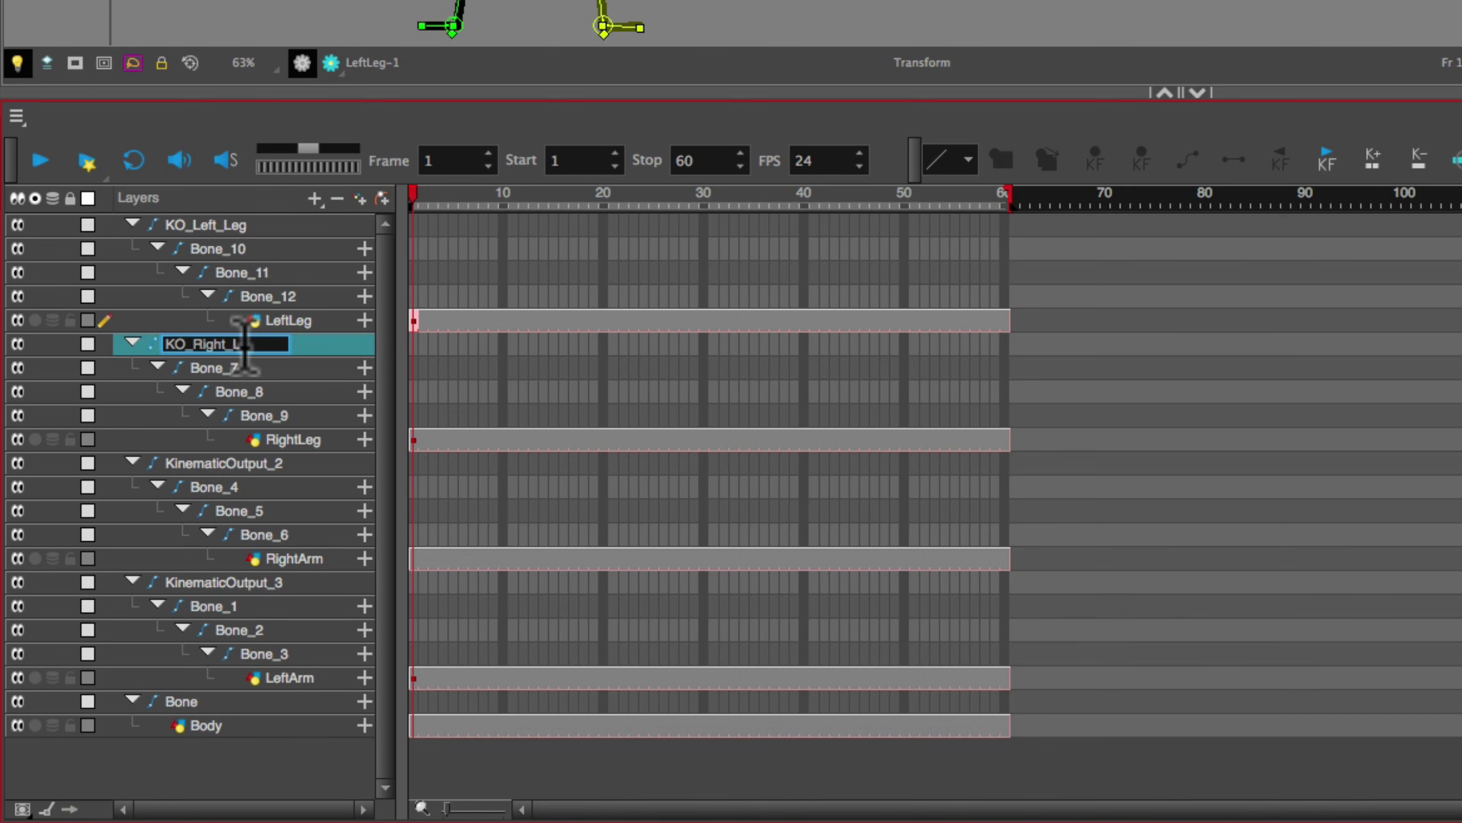
type("eg")
Step: Rename the right arm's kinematic output KO_Right_Arm and the left arm's KO_Lest_Ram
double_click(244, 463)
type("KO_Right_Arm")
double_click(248, 581)
type("KO_")
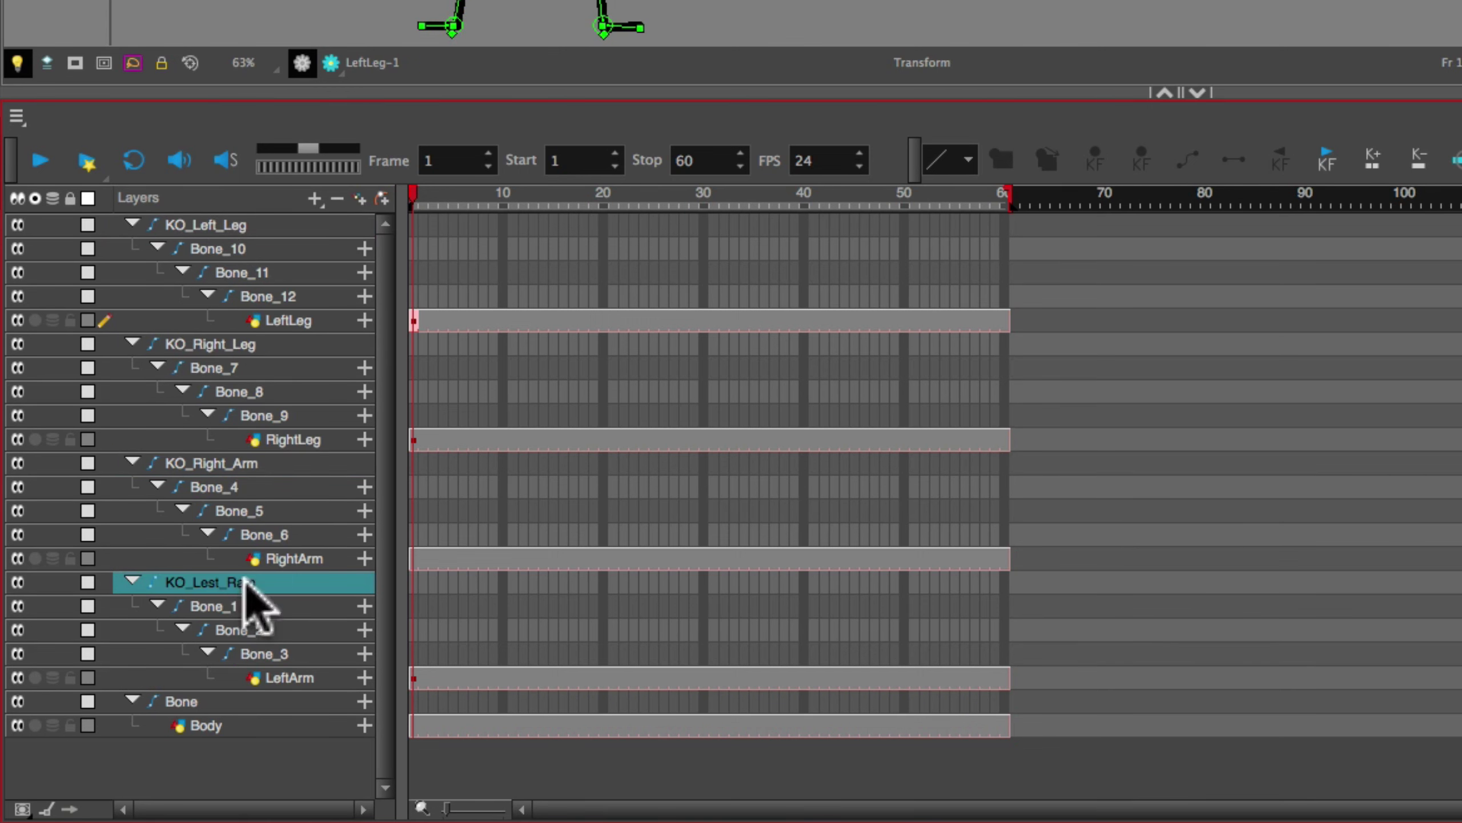
type("Lest_Ram")
key("Return")
Step: Collapse the four kinematic output layers of the legs and arms and select them all
left_click(133, 580)
left_click(132, 464)
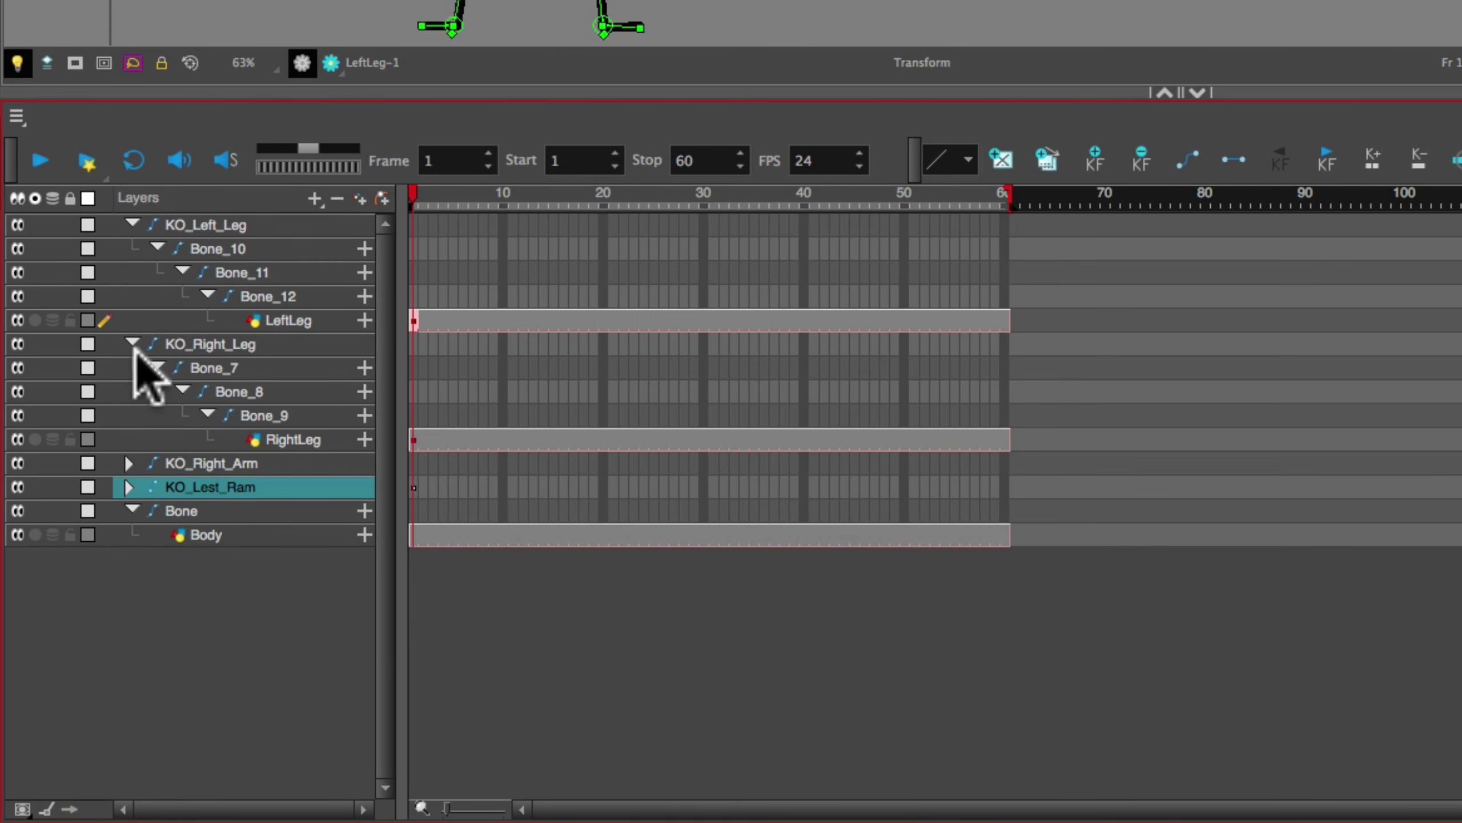
left_click(132, 344)
left_click(133, 224)
left_click_drag(192, 226, 223, 287)
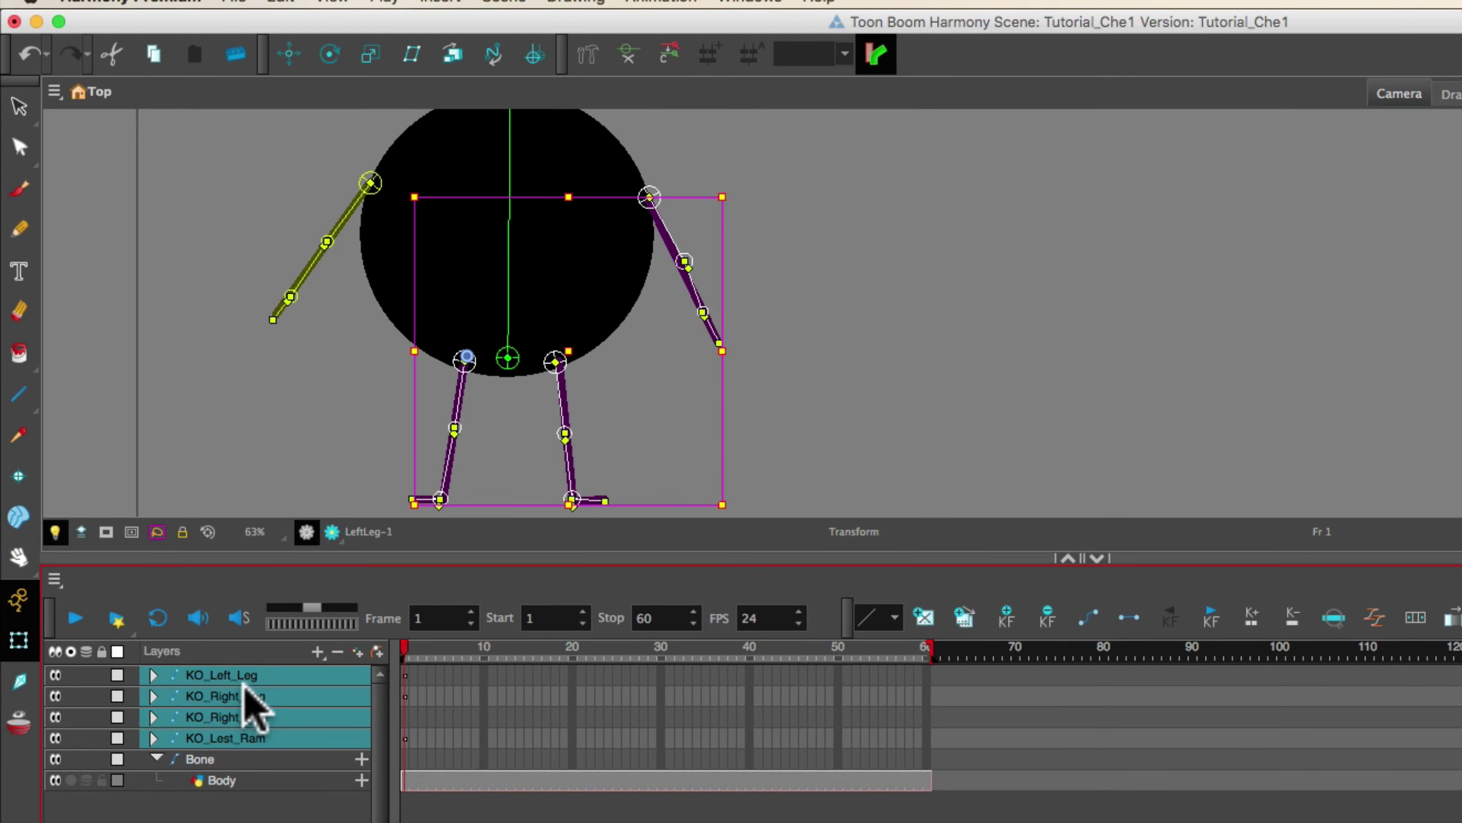
Step: Try moving the character by its body bone to check whether the limbs follow
key("Escape")
key("2")
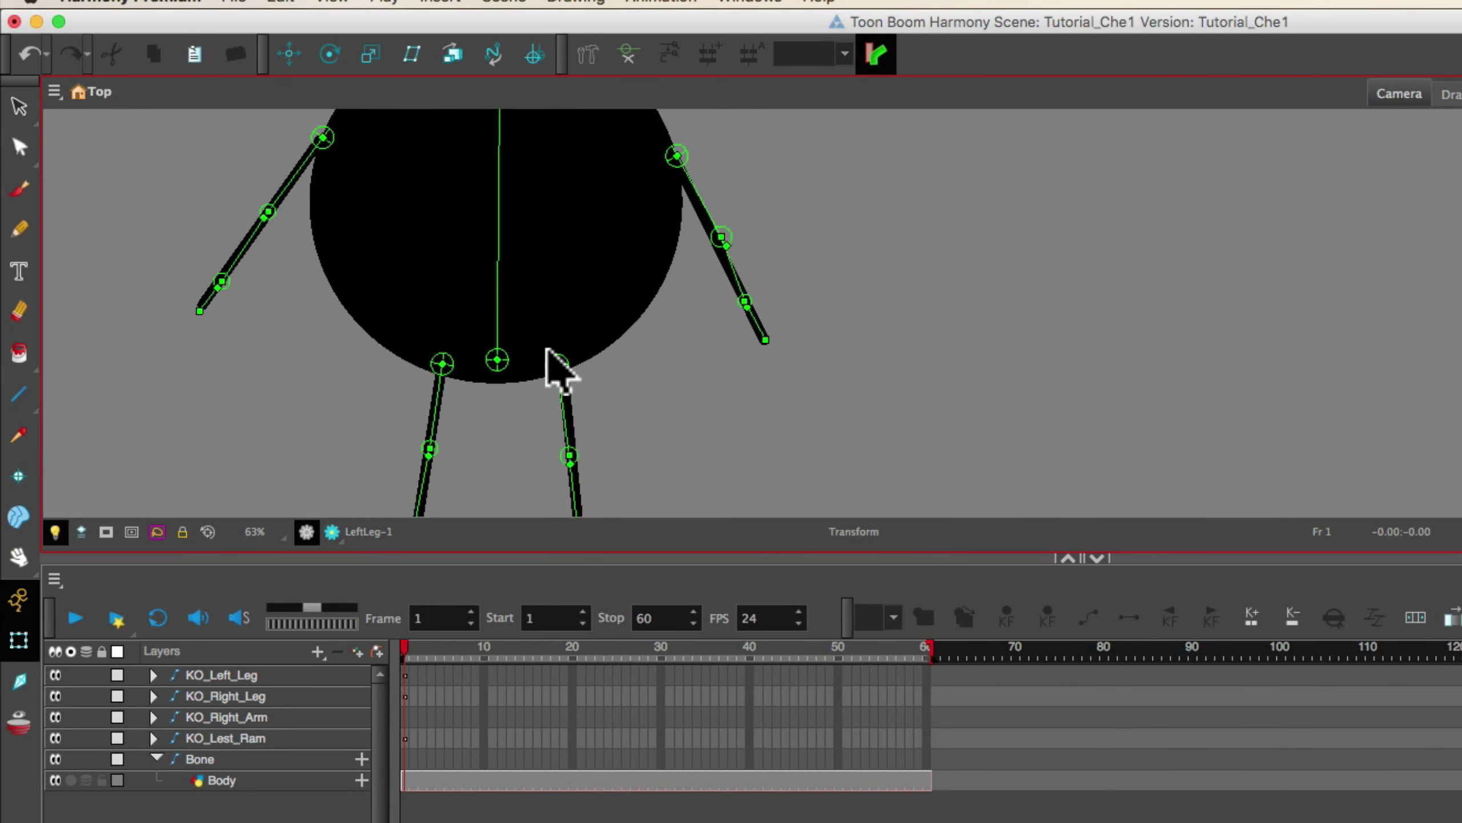
key("1")
key("1")
key("1")
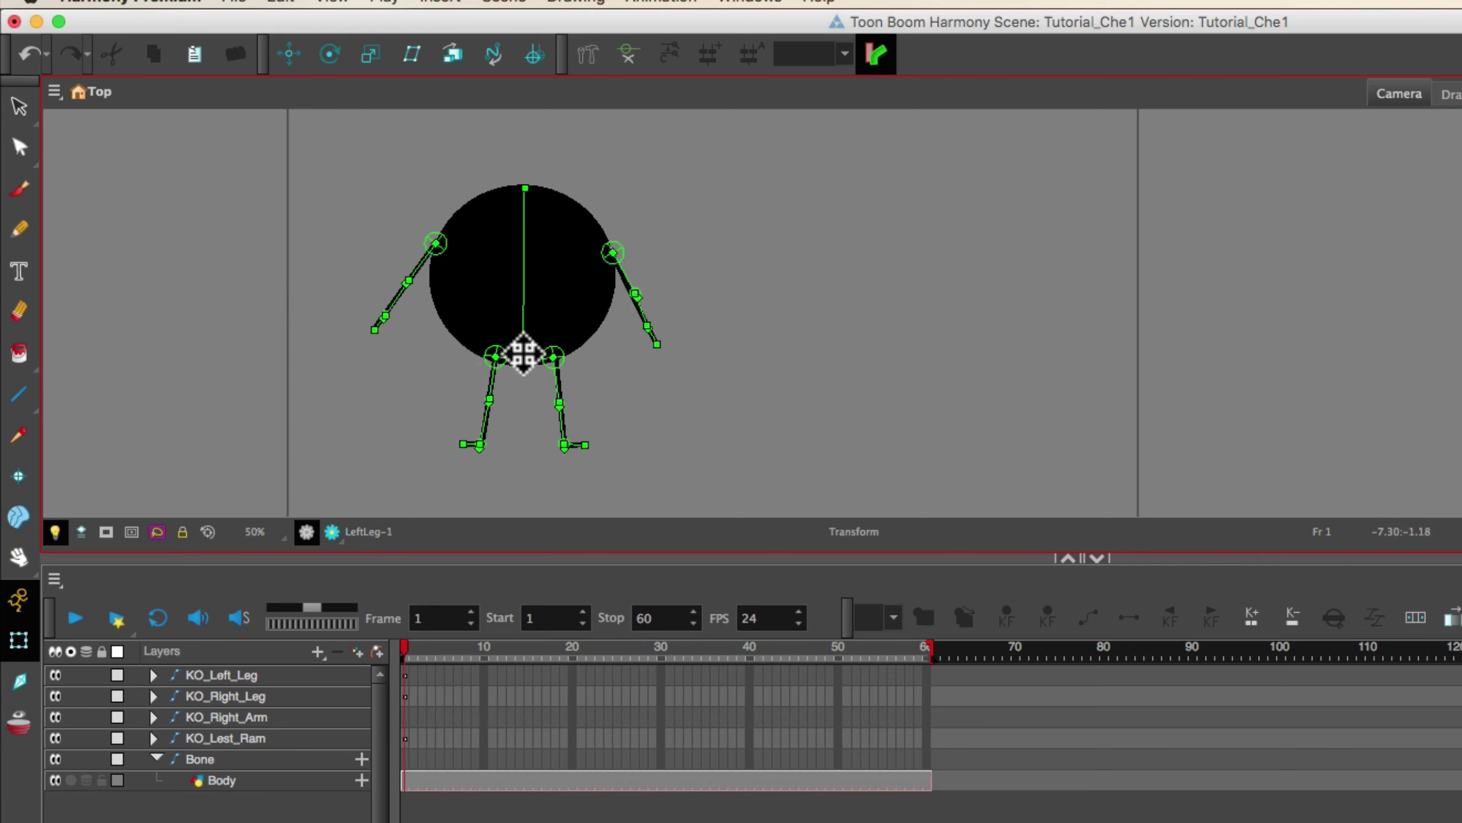
left_click_drag(524, 353, 538, 317)
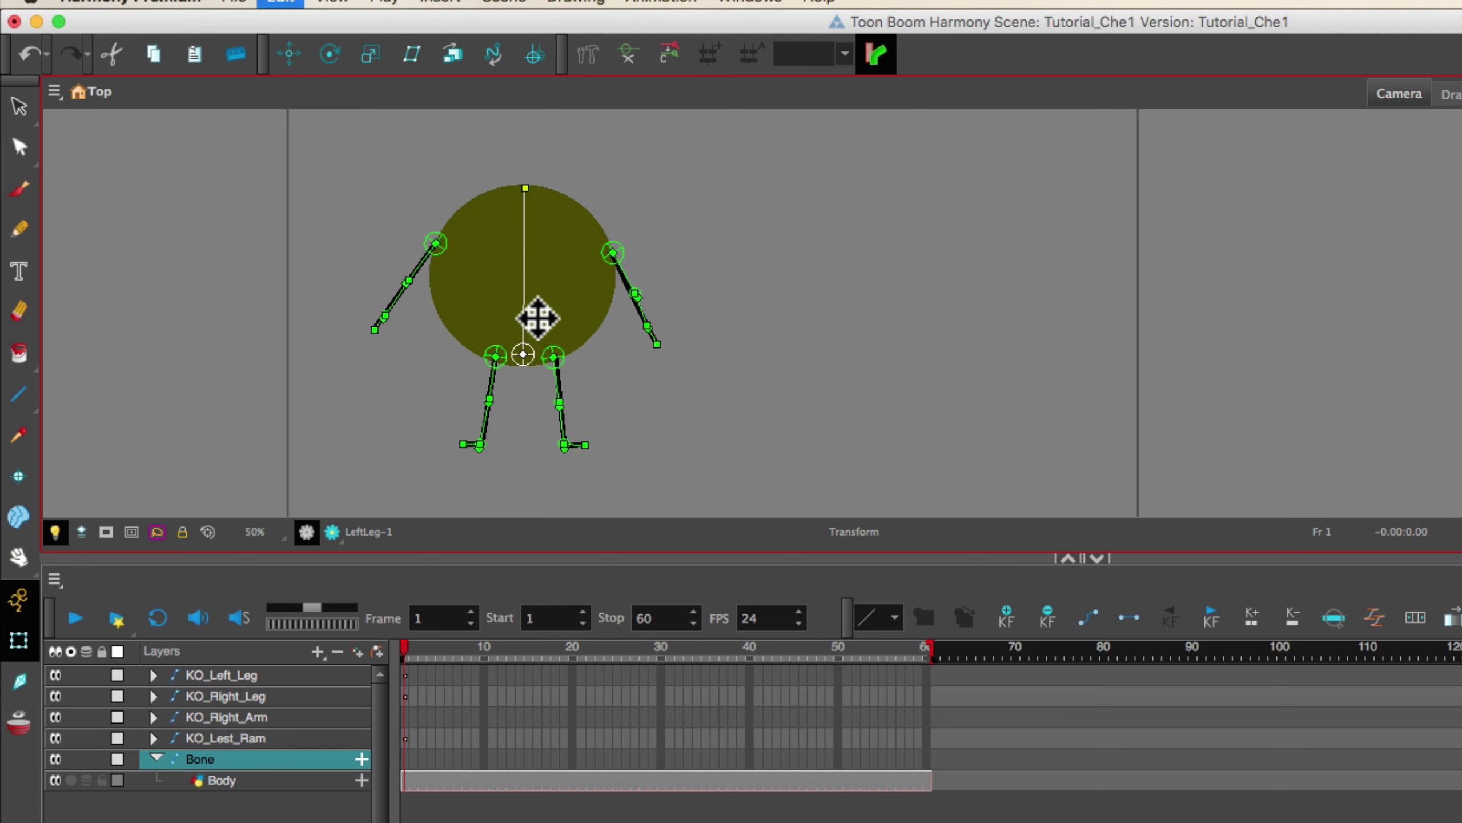
Step: Parent all four KO layers of the legs and arms to the body's Bone layer
left_click(230, 676)
left_click(251, 738, "shift")
left_click_drag(244, 704, 235, 766)
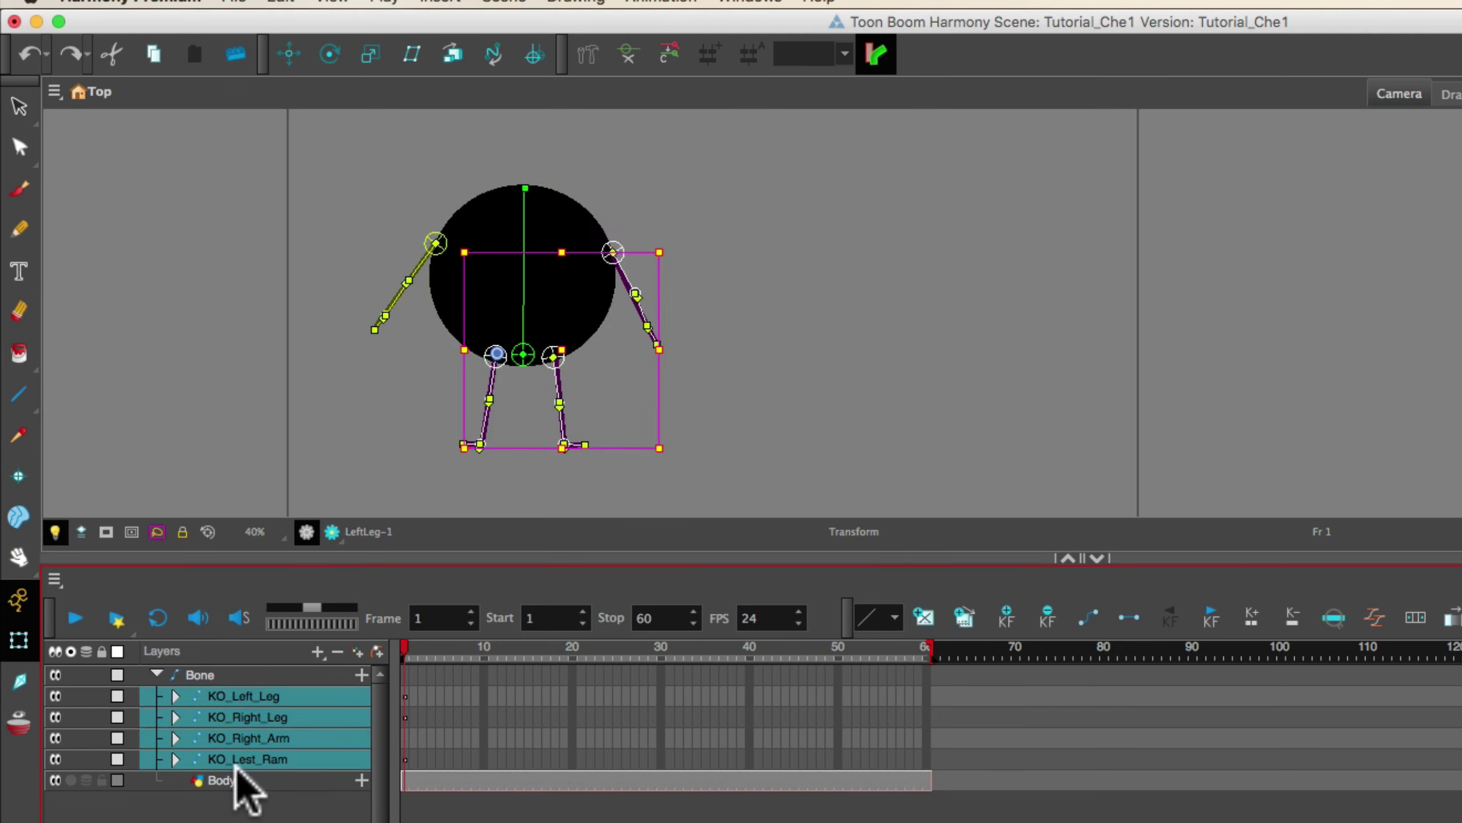
left_click(424, 409)
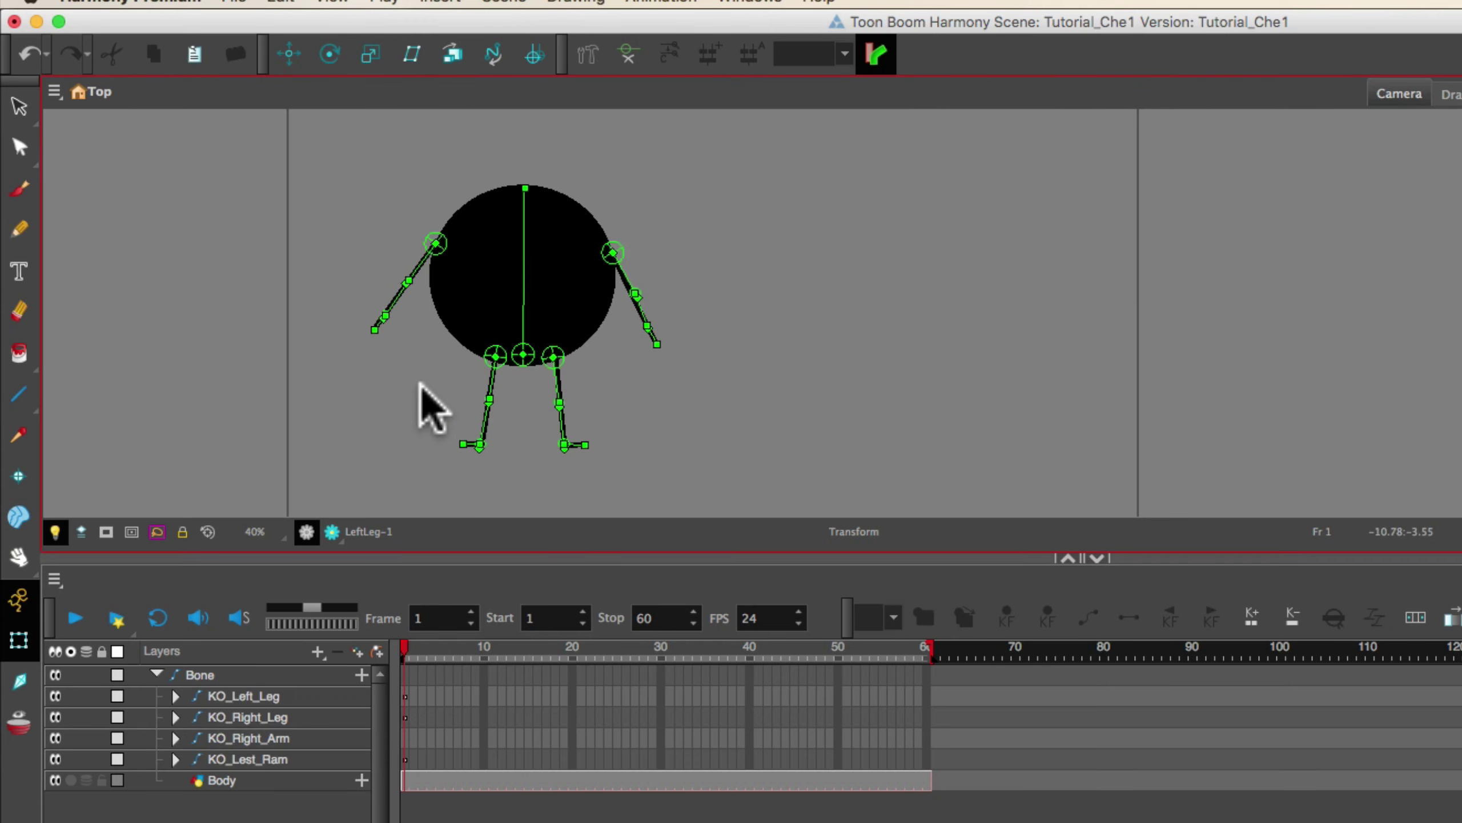
Step: Add a parent peg above the body's Bone layer and rename it Chernushka
mouse_move(522, 357)
left_mouse_down()
mouse_move(478, 366)
mouse_move(522, 354)
left_mouse_up()
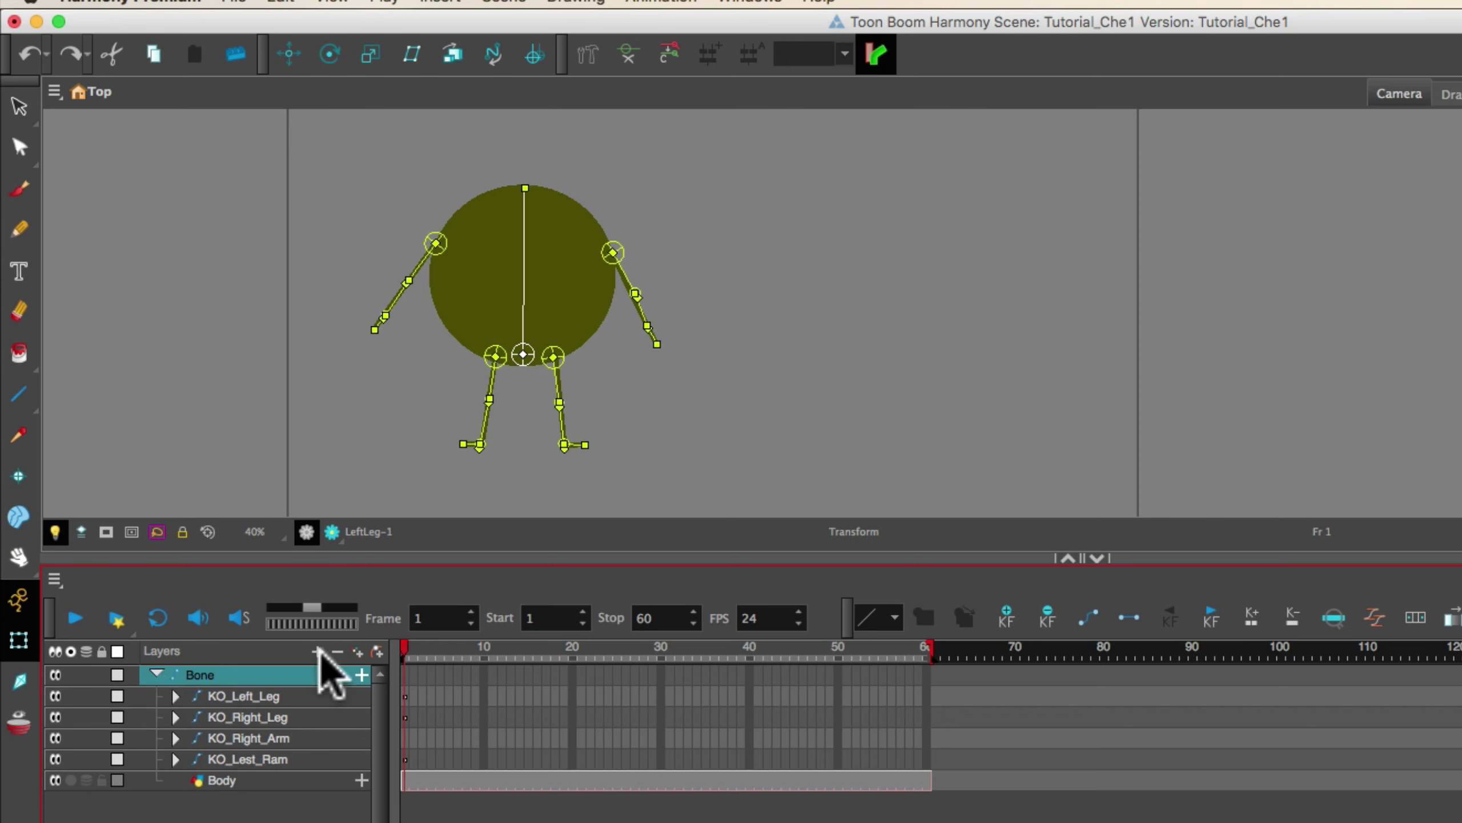
left_click(377, 653)
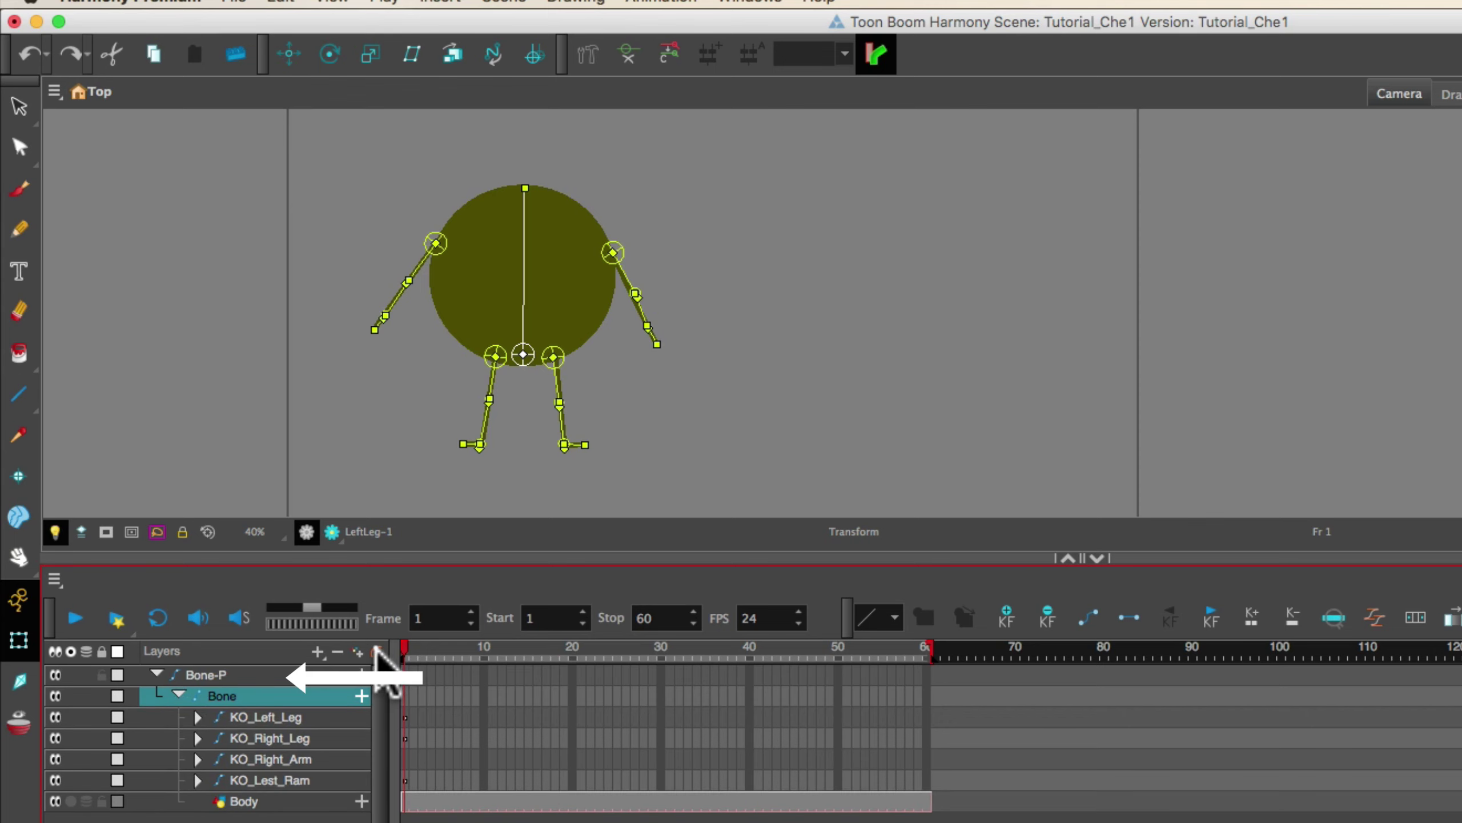
left_click(211, 676)
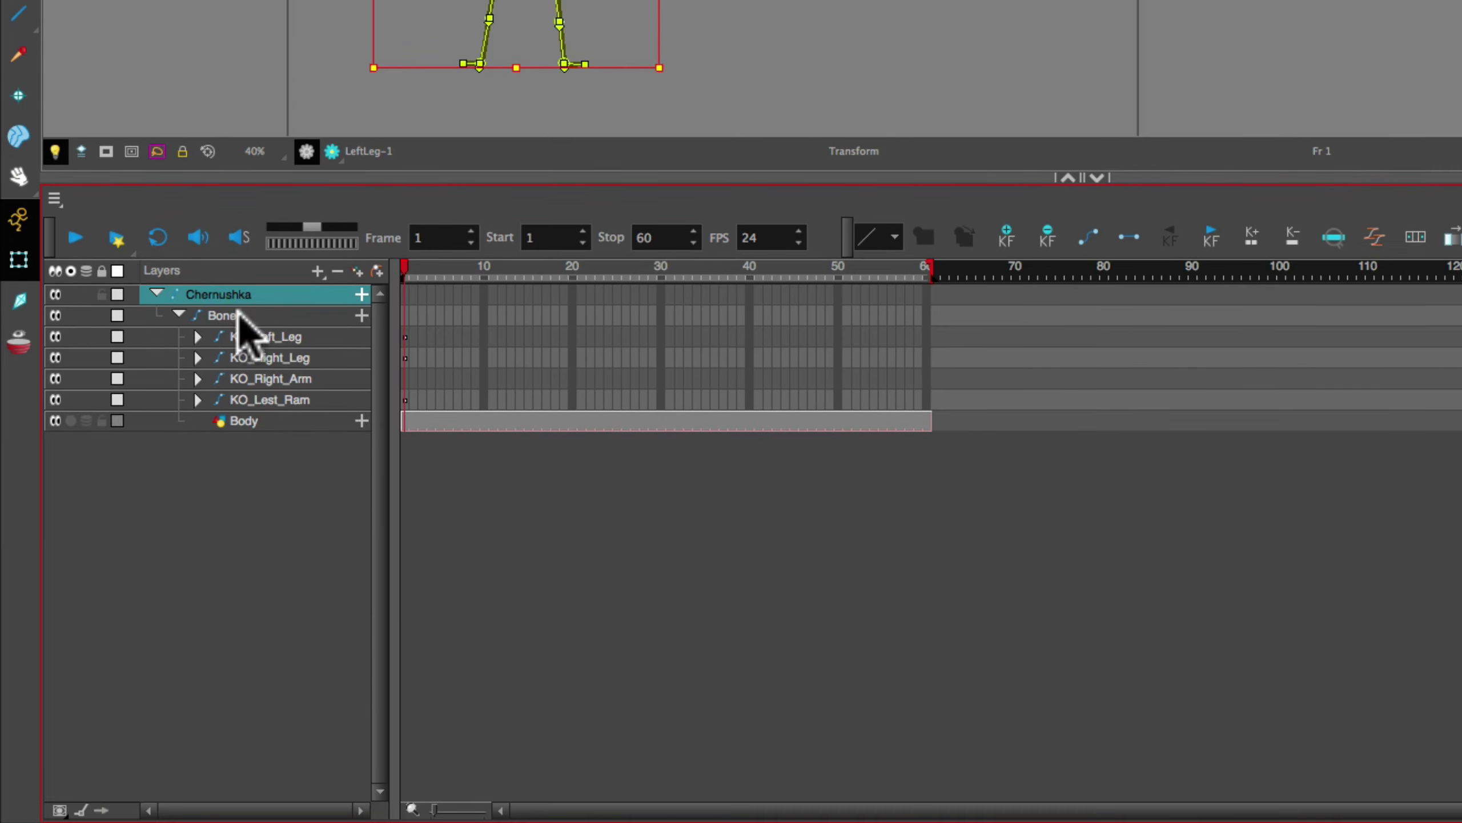
Step: Expand the four KO layers and widen the layer list to review the full bone hierarchy
left_click(198, 717)
left_click(198, 738)
left_click(197, 759)
left_click(198, 779)
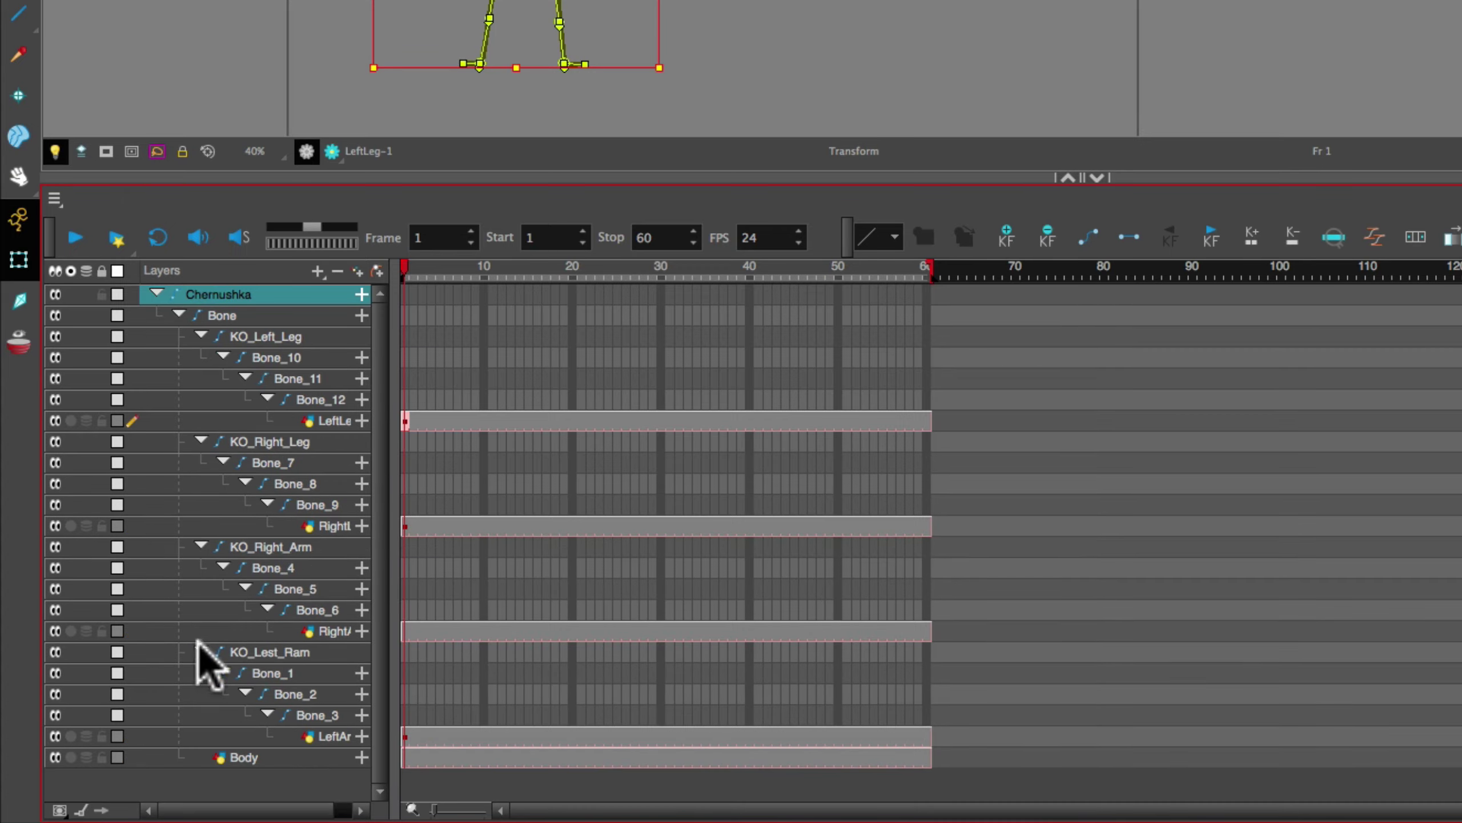
left_click_drag(392, 547, 463, 548)
left_click(1184, 131)
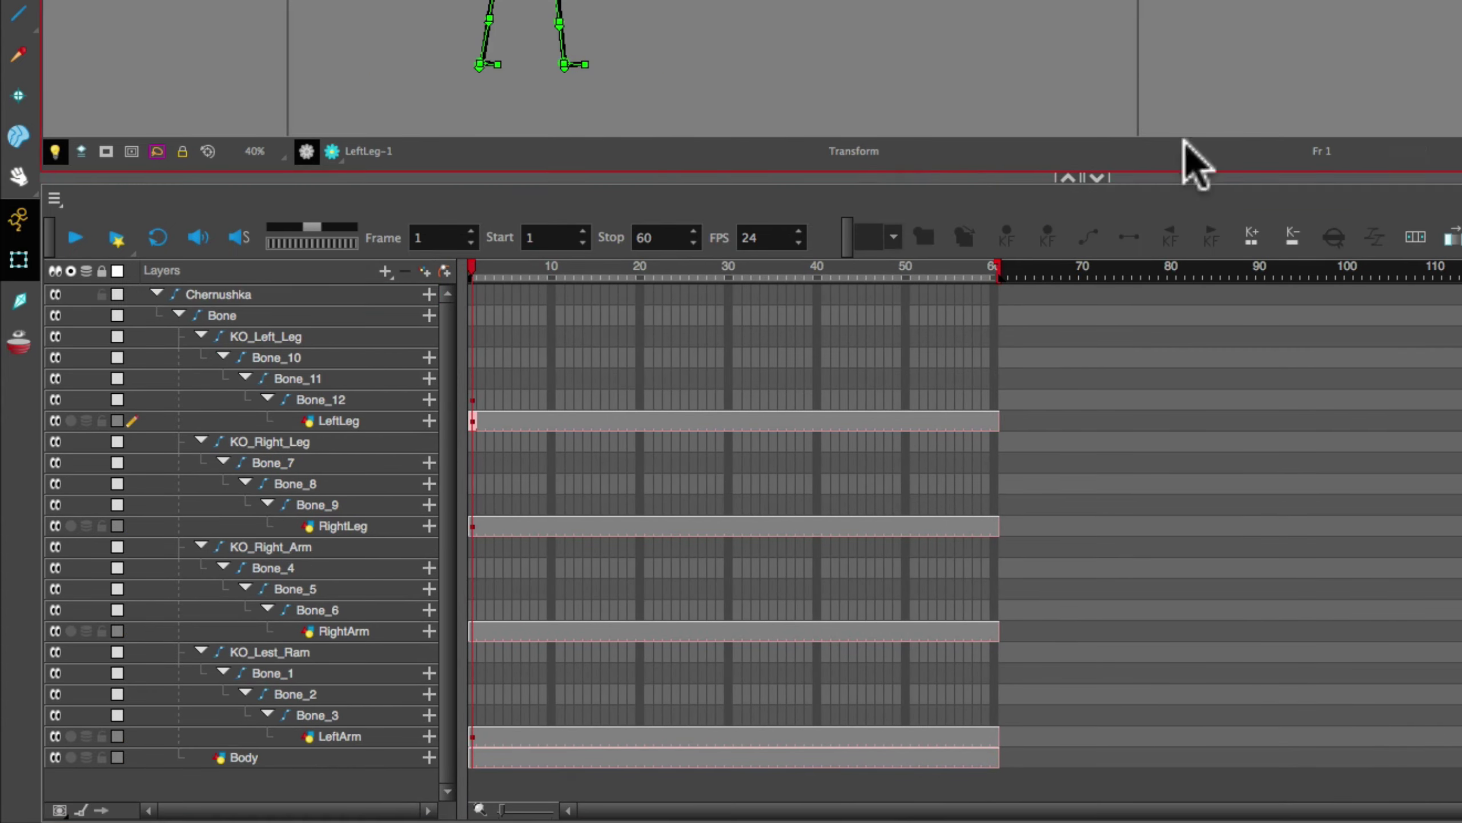
Step: Collapse the Bone layer and the whole Chernushka hierarchy into a single row
left_click(178, 314)
left_click(156, 293)
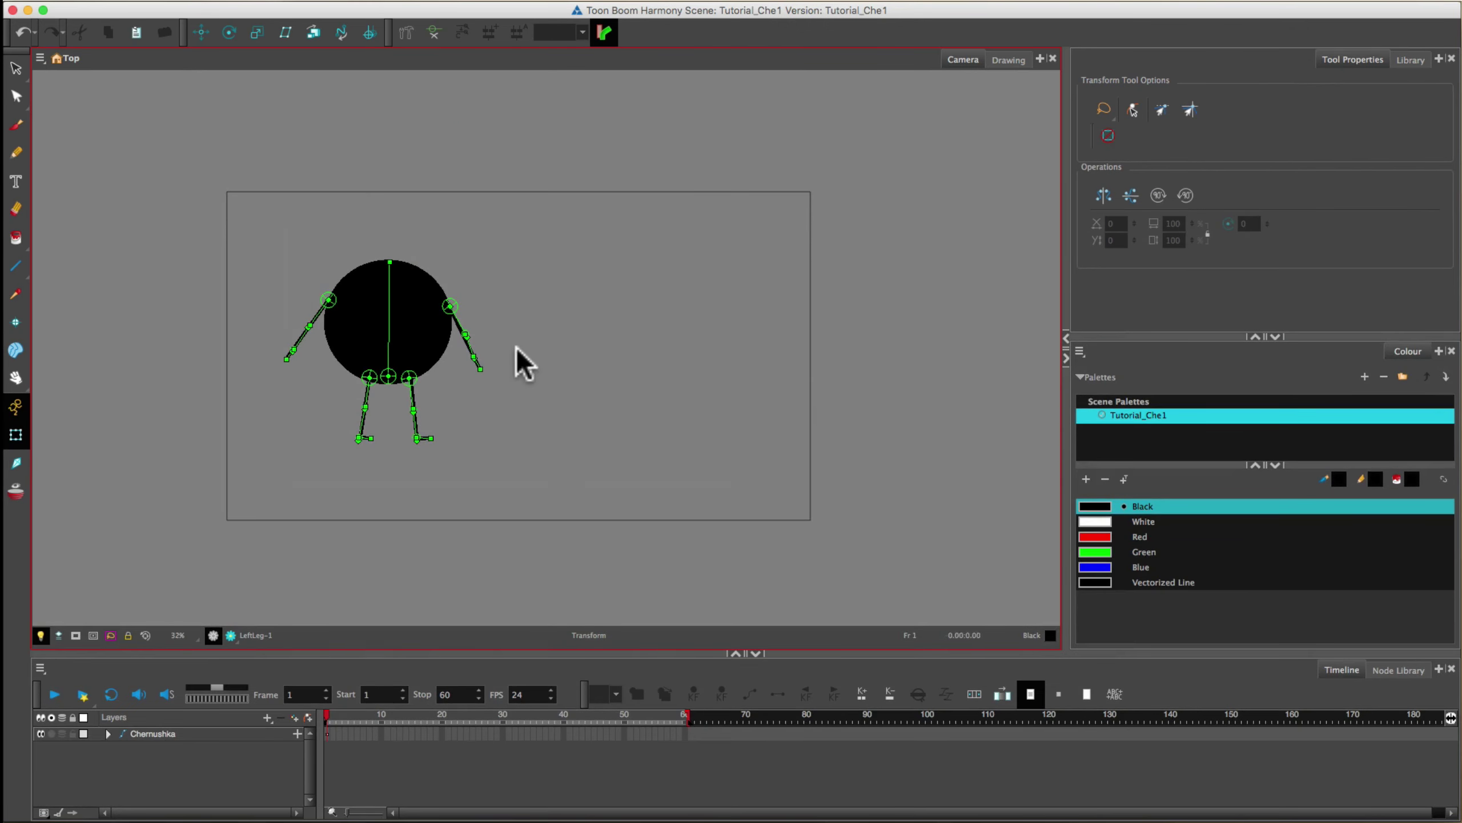
scroll(516, 349, "up", 2)
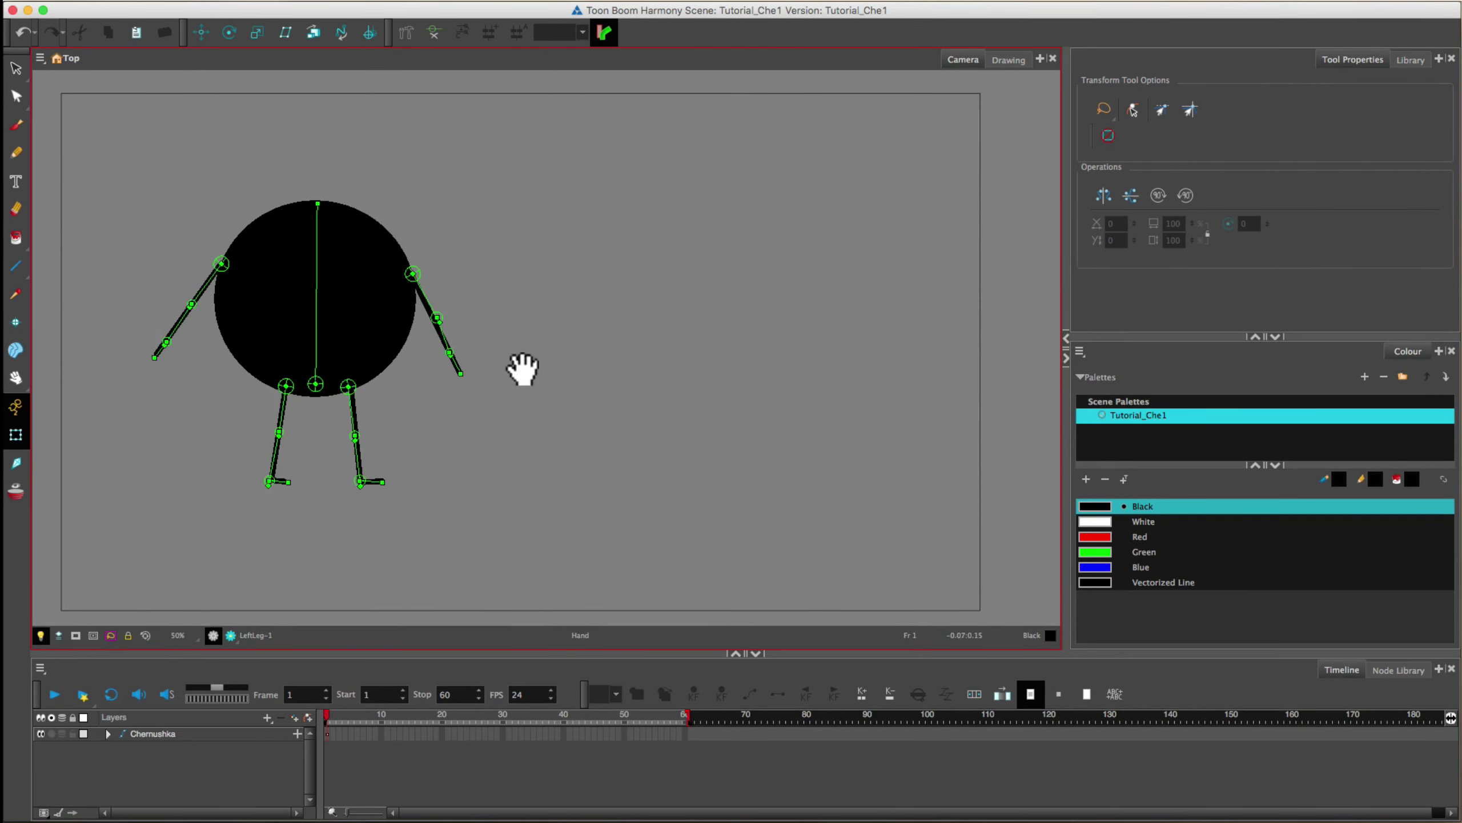
left_click_drag(522, 369, 555, 365)
Step: Import the dali background image as an original bitmap with Pan alignment on a layer named after its file
left_click(163, 2)
mouse_move(233, 198)
left_click(467, 225)
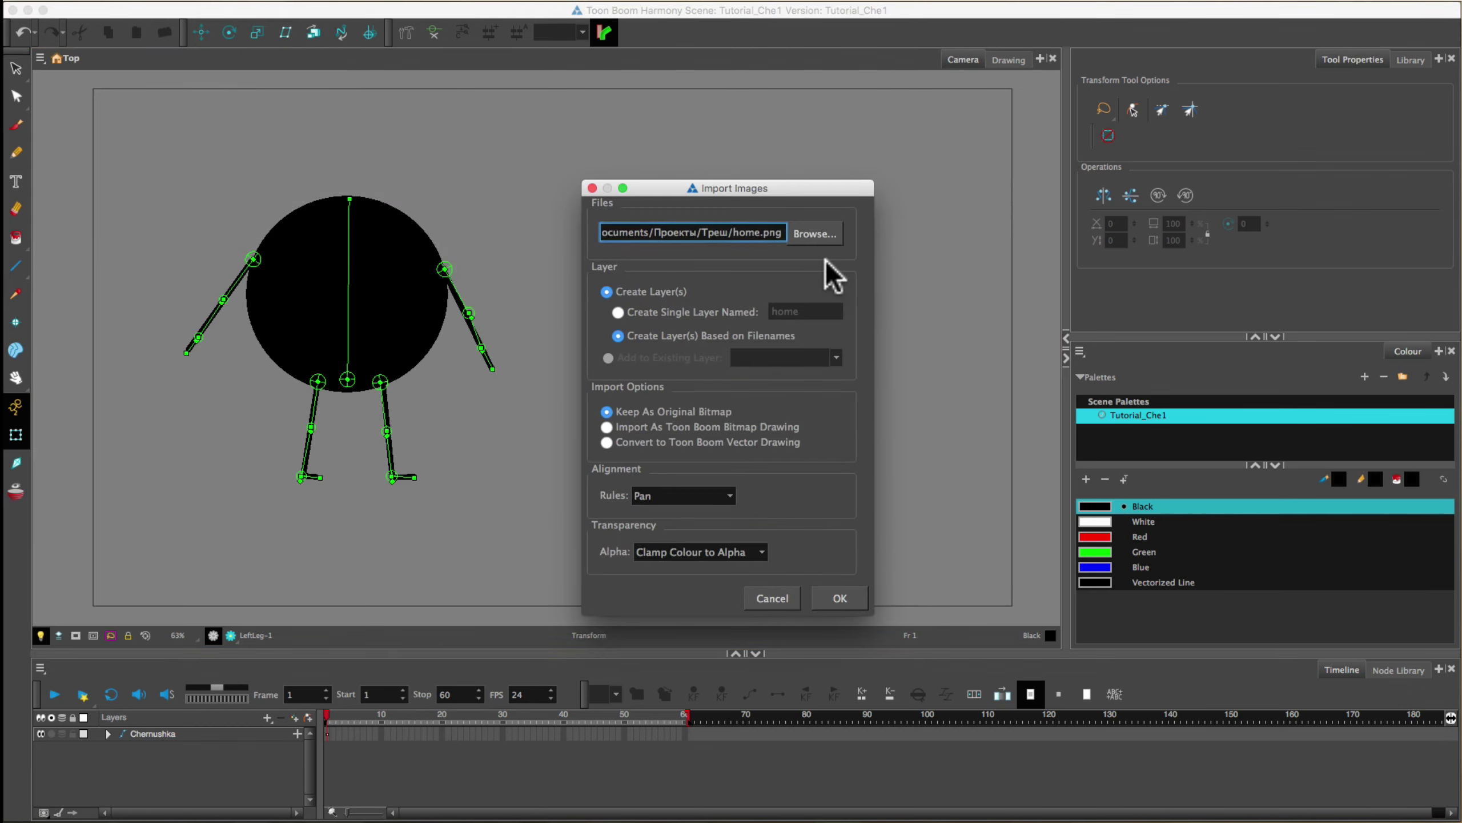
left_click(815, 233)
key("Return")
key("Return")
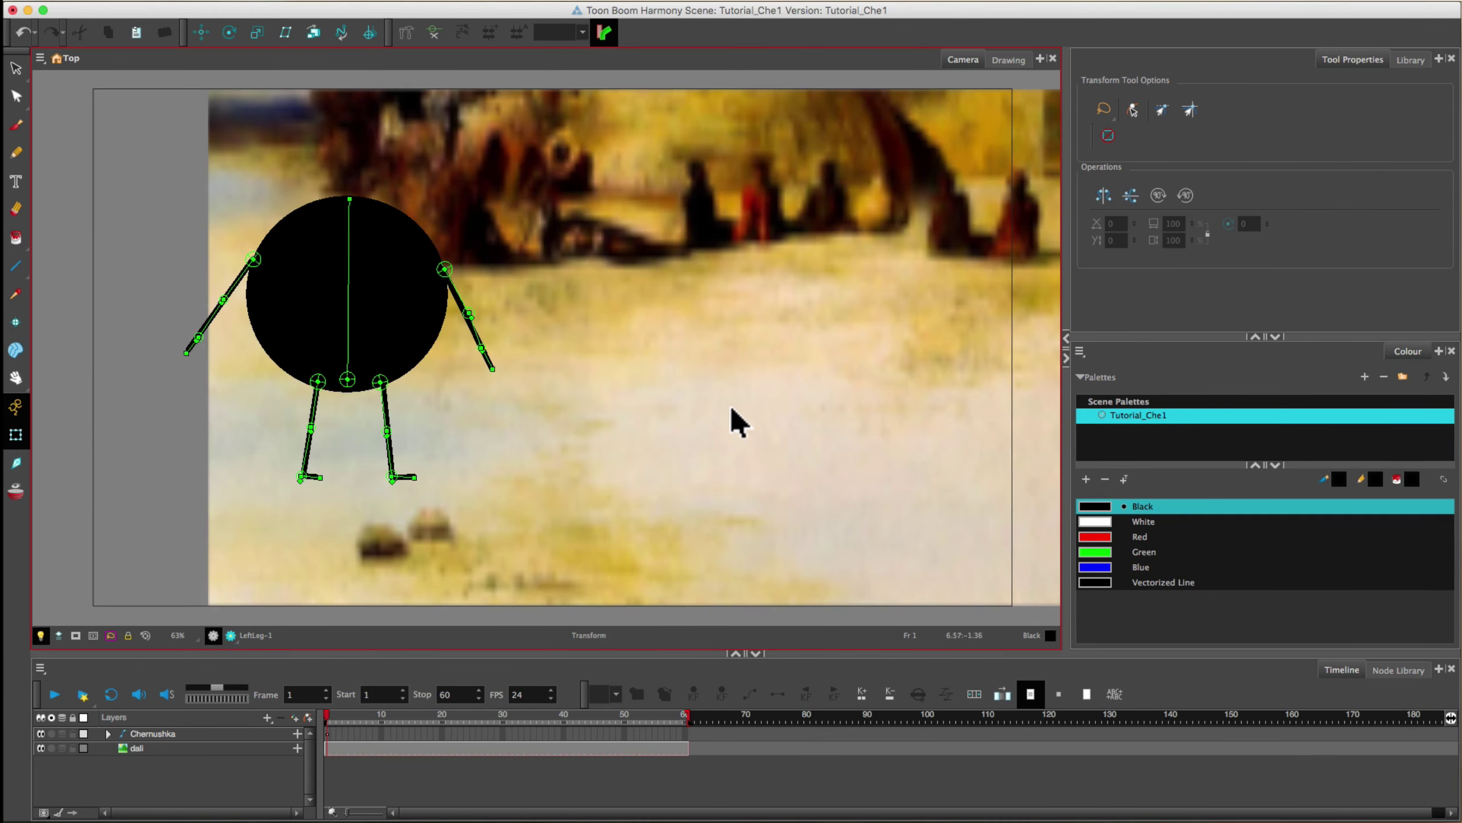
Step: Animate the dali background sliding from its left edge on the camera frame at frame 1 to its right edge at frame 60
left_click(253, 748)
left_click_drag(717, 398, 599, 398)
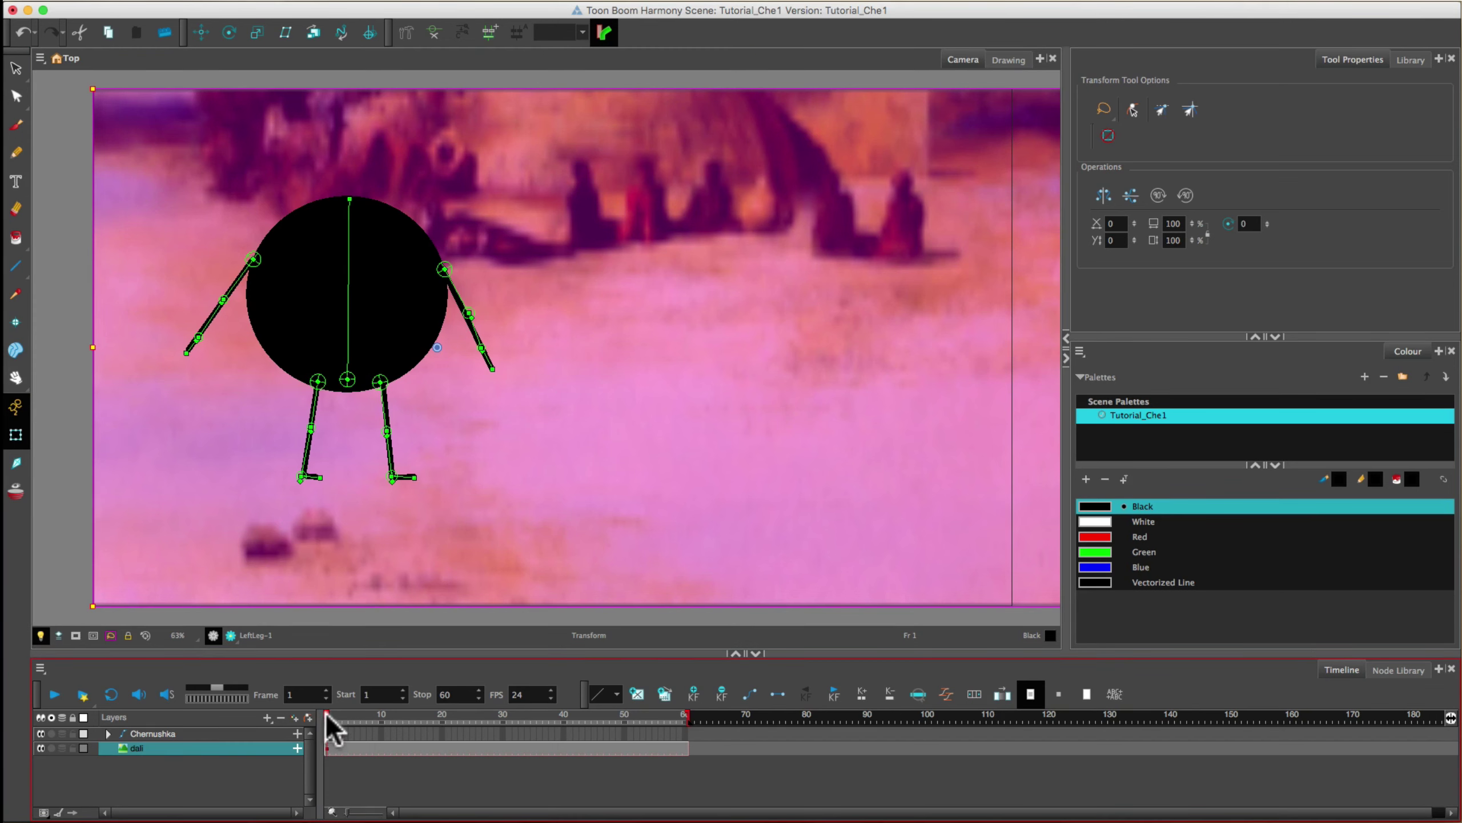
left_click_drag(358, 715, 682, 721)
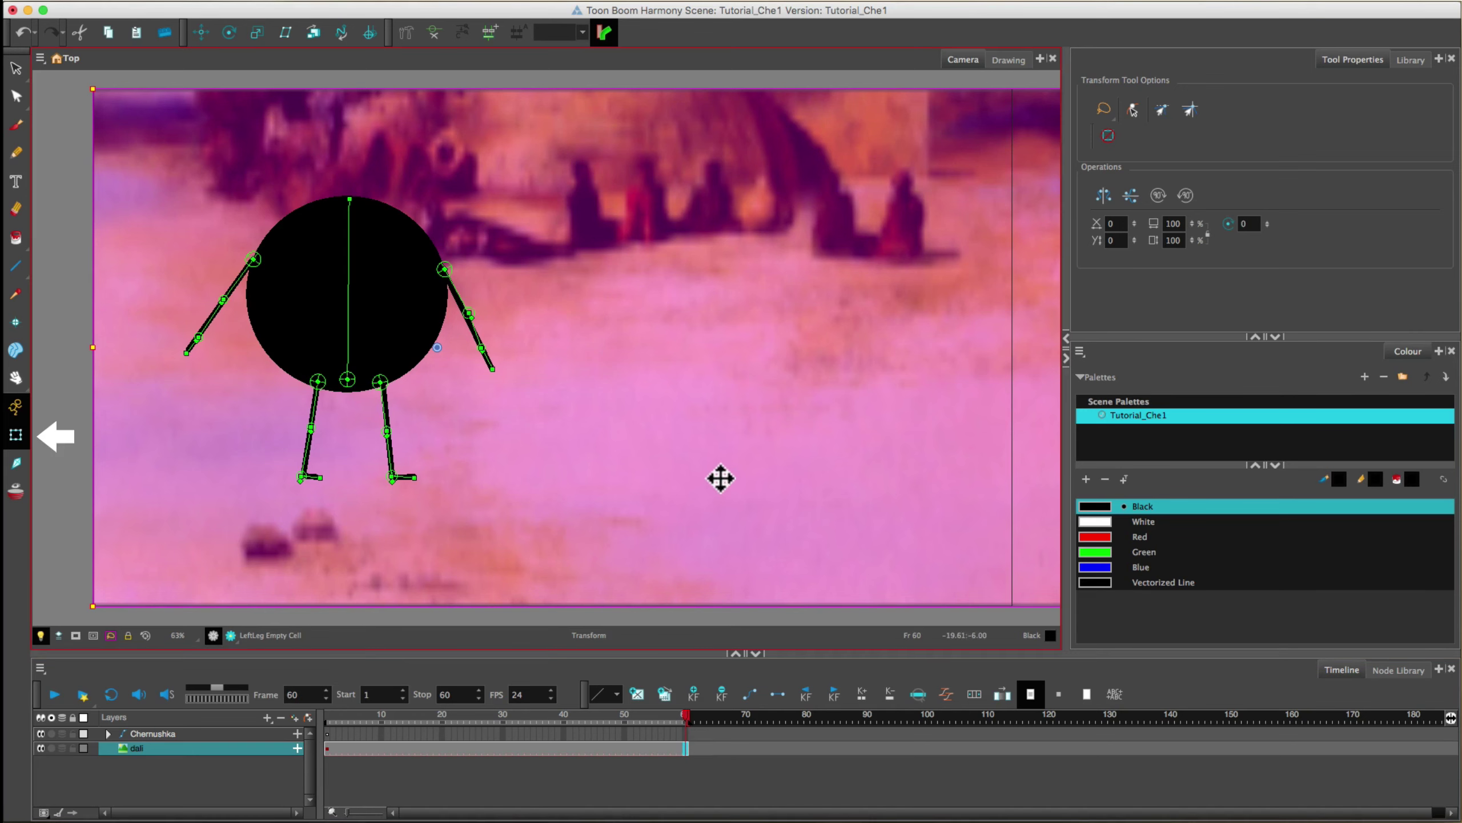
mouse_move(850, 463)
left_mouse_down()
mouse_move(813, 464)
mouse_move(846, 438)
mouse_move(738, 405)
mouse_move(784, 400)
left_mouse_up()
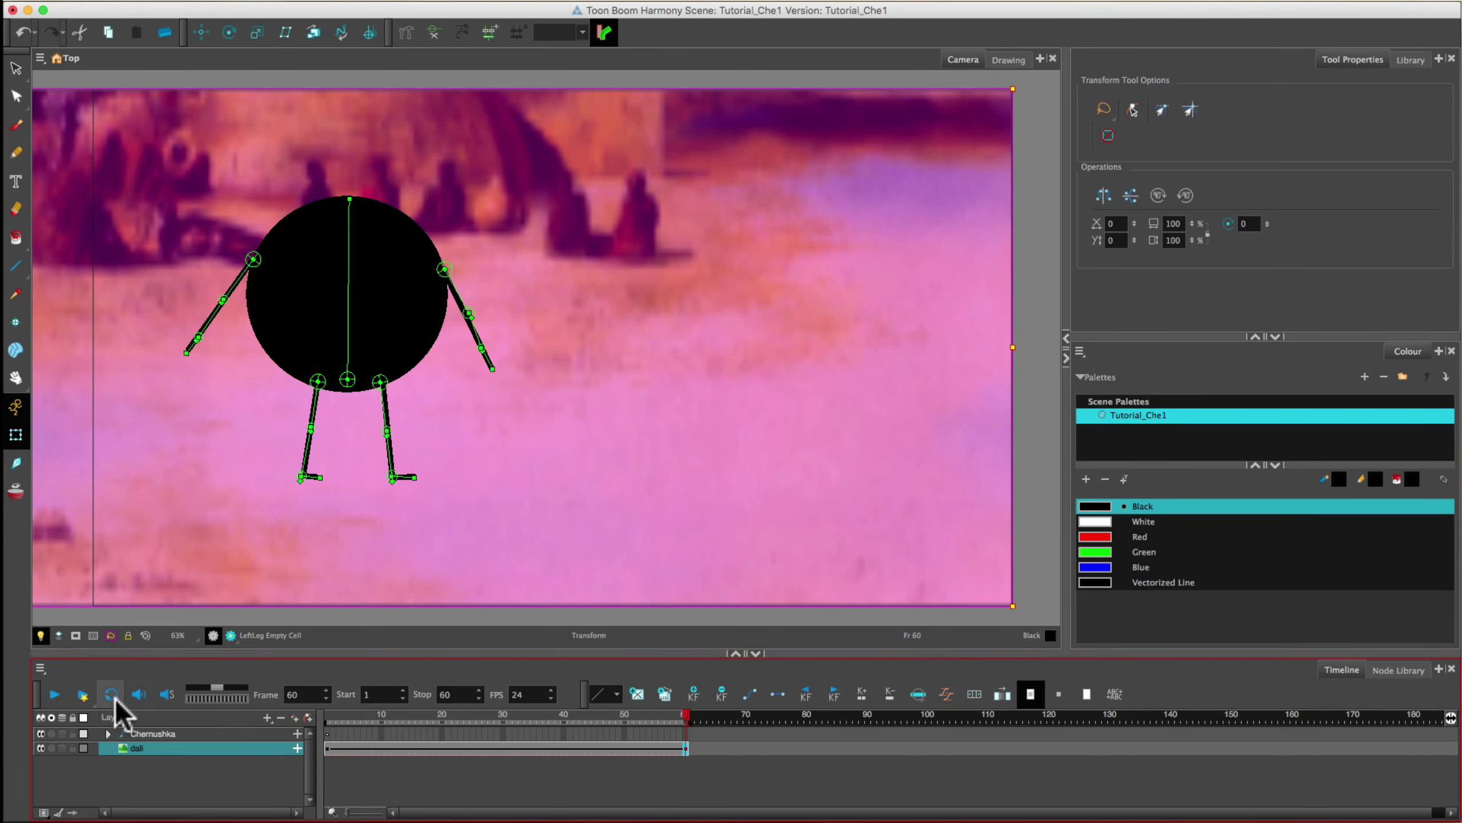
Step: Play the looped animation to check the background pan, and return to the start of the timeline
left_click(52, 695)
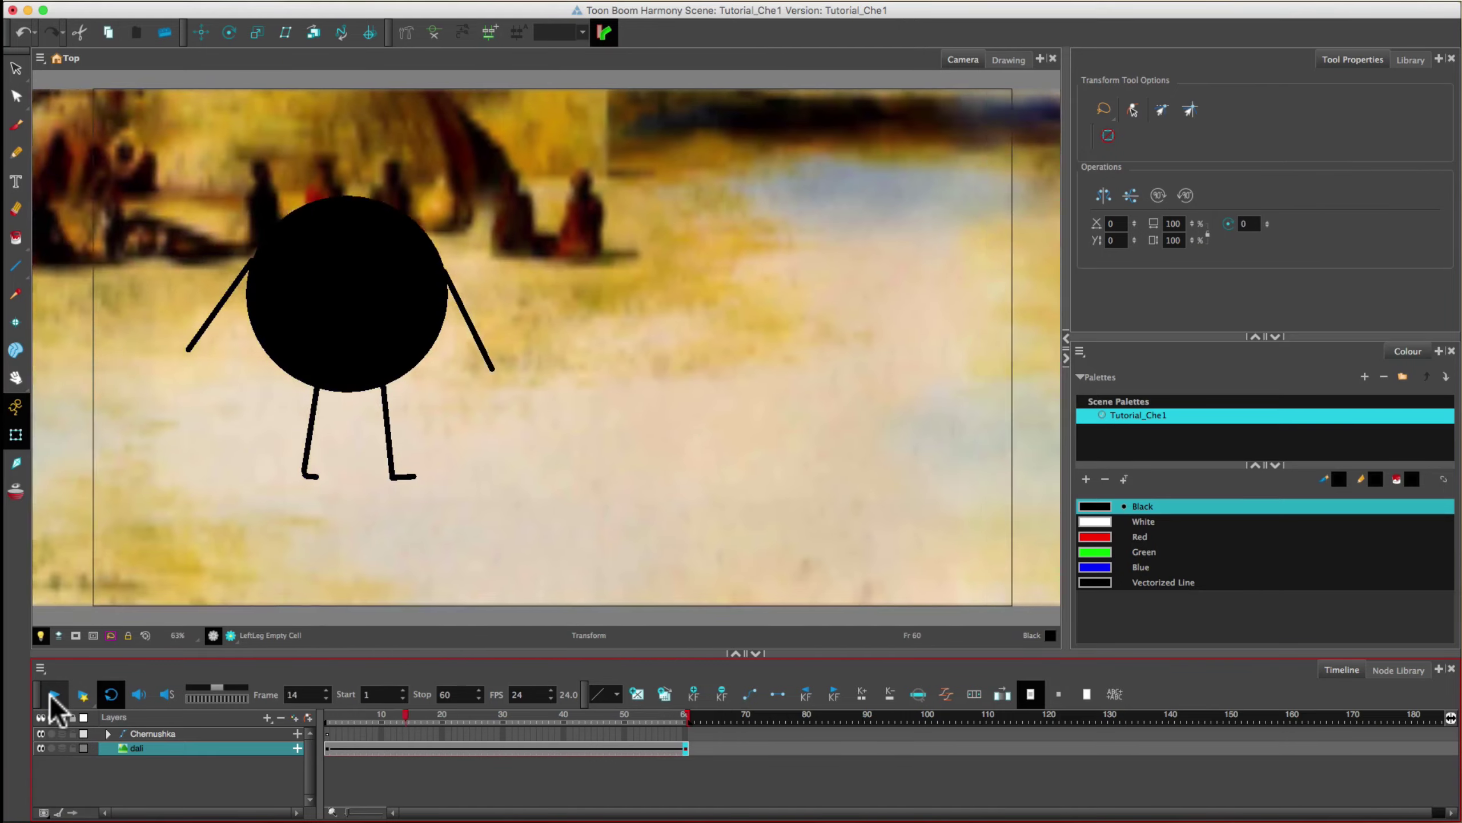
left_click(52, 697)
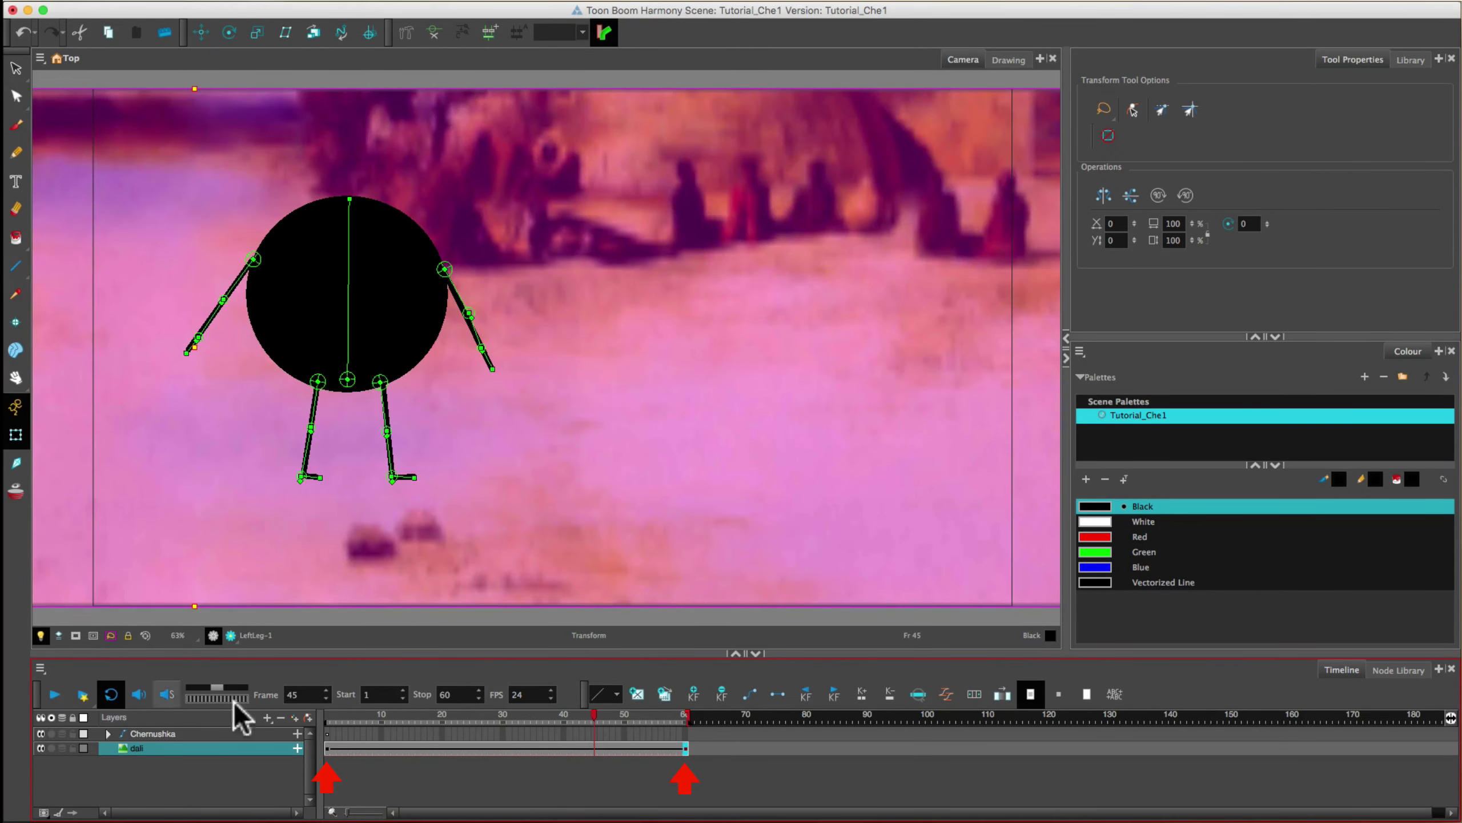
left_click_drag(593, 729, 338, 712)
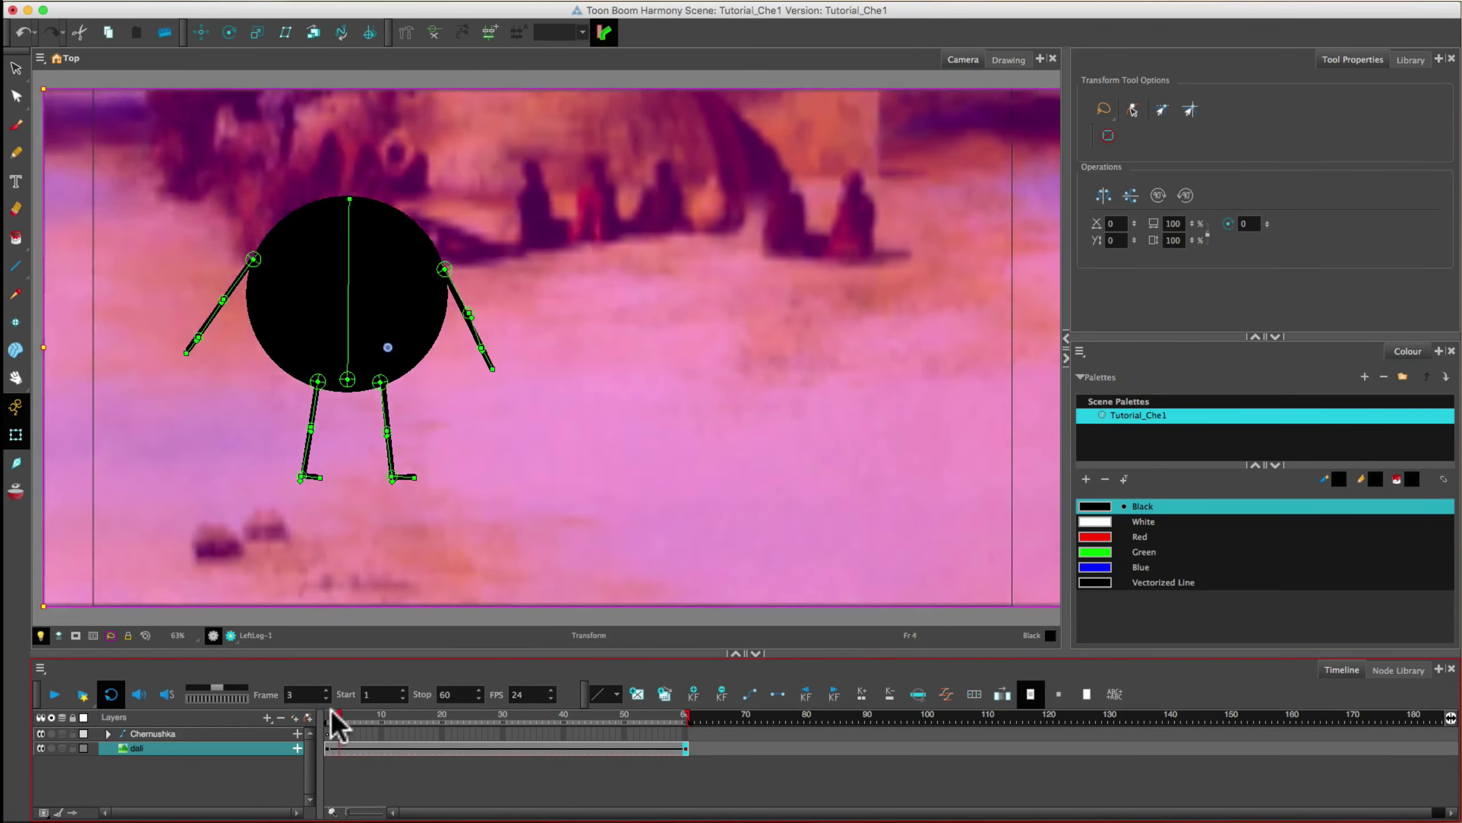
Step: Keyframe Chernushka moving up at frame 10 and down at frame 20, alternating every ten frames to frame 60, and play it back
left_click(327, 734)
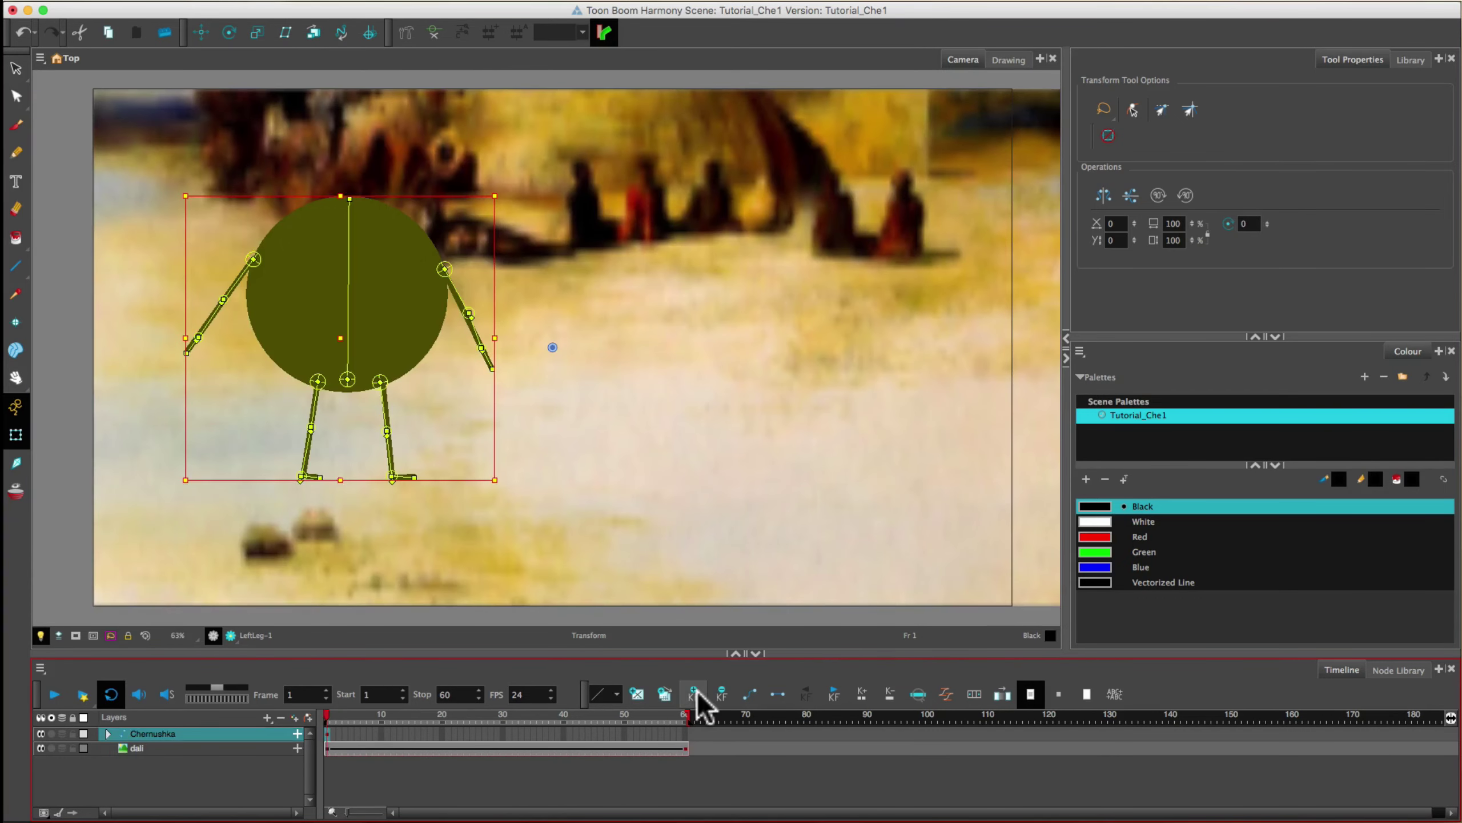
left_click(381, 735)
left_click_drag(348, 380, 346, 367)
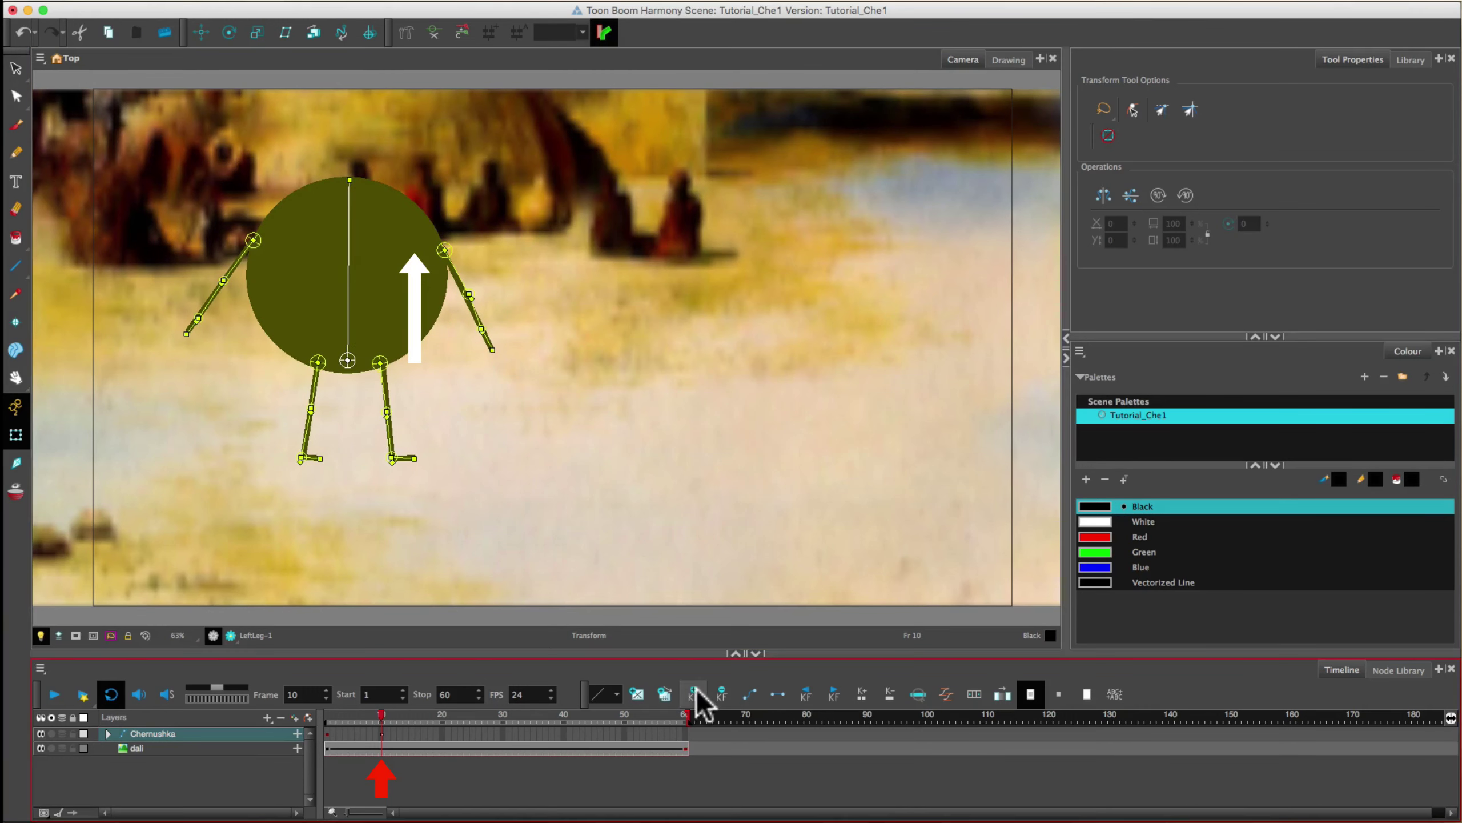
left_click(442, 733)
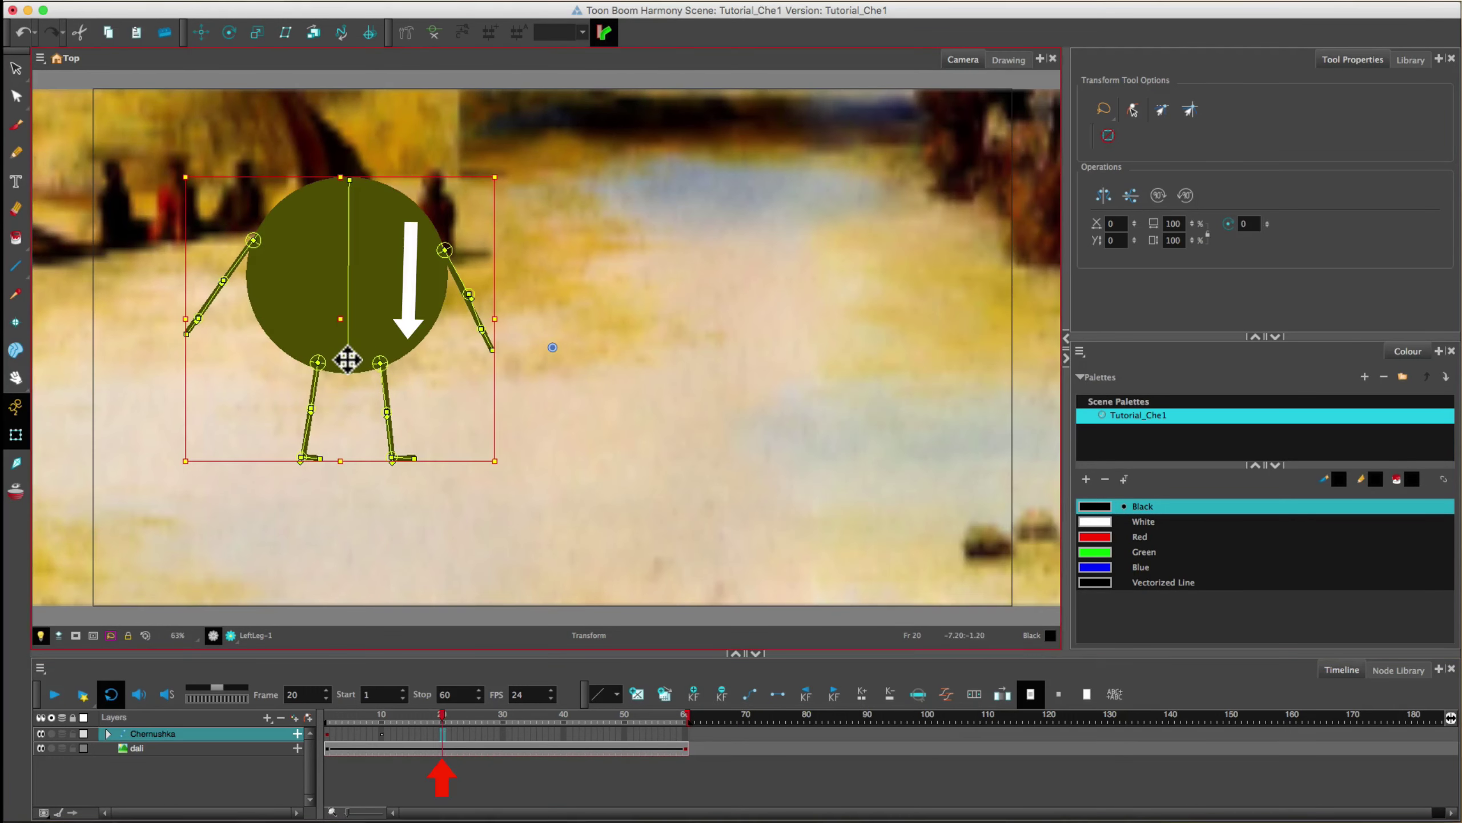
mouse_move(347, 360)
left_mouse_down()
mouse_move(350, 392)
mouse_move(351, 358)
left_mouse_up()
left_click(501, 734)
left_click(564, 733)
left_click(623, 734)
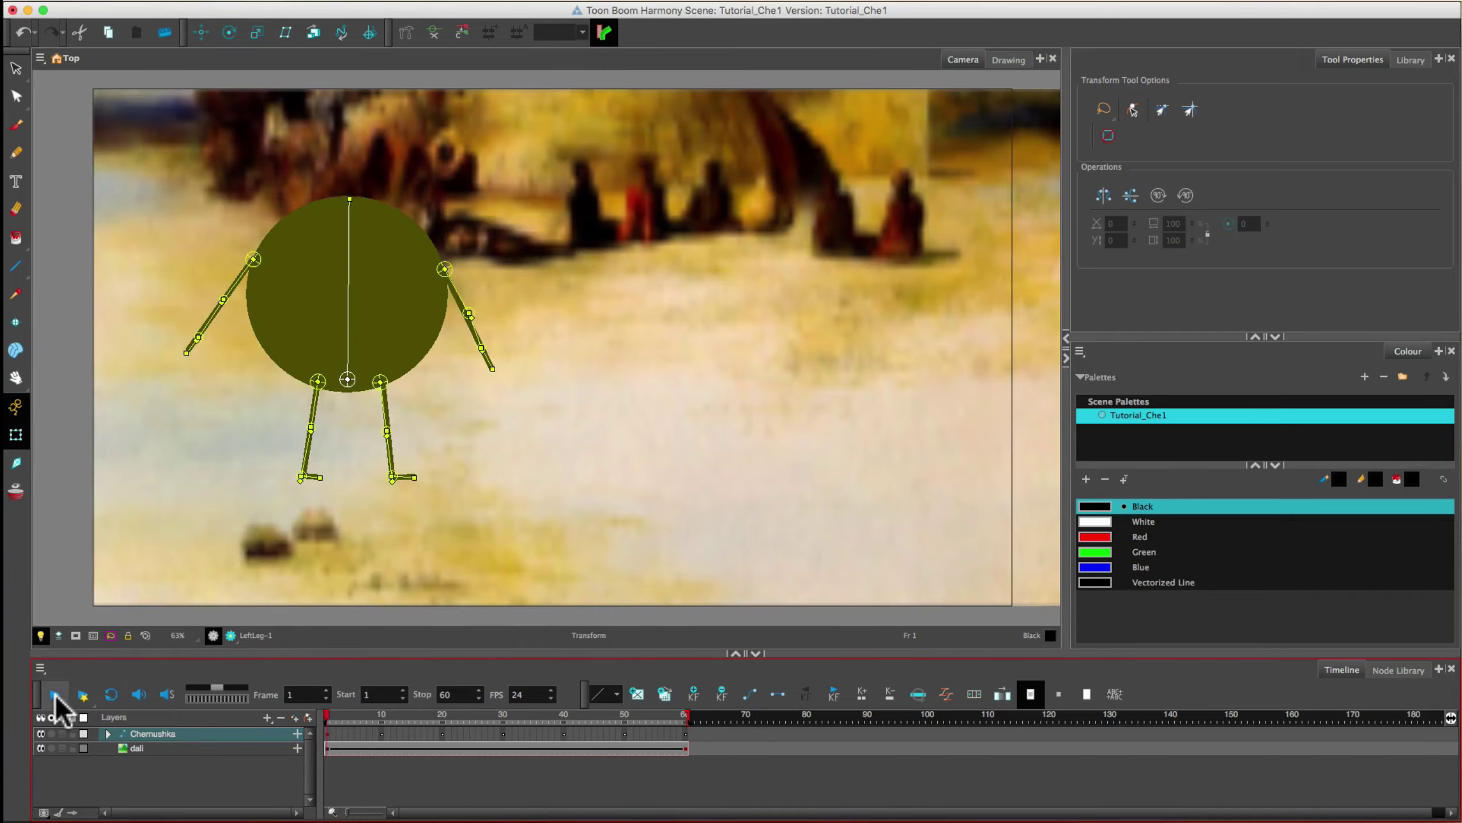
left_click(55, 694)
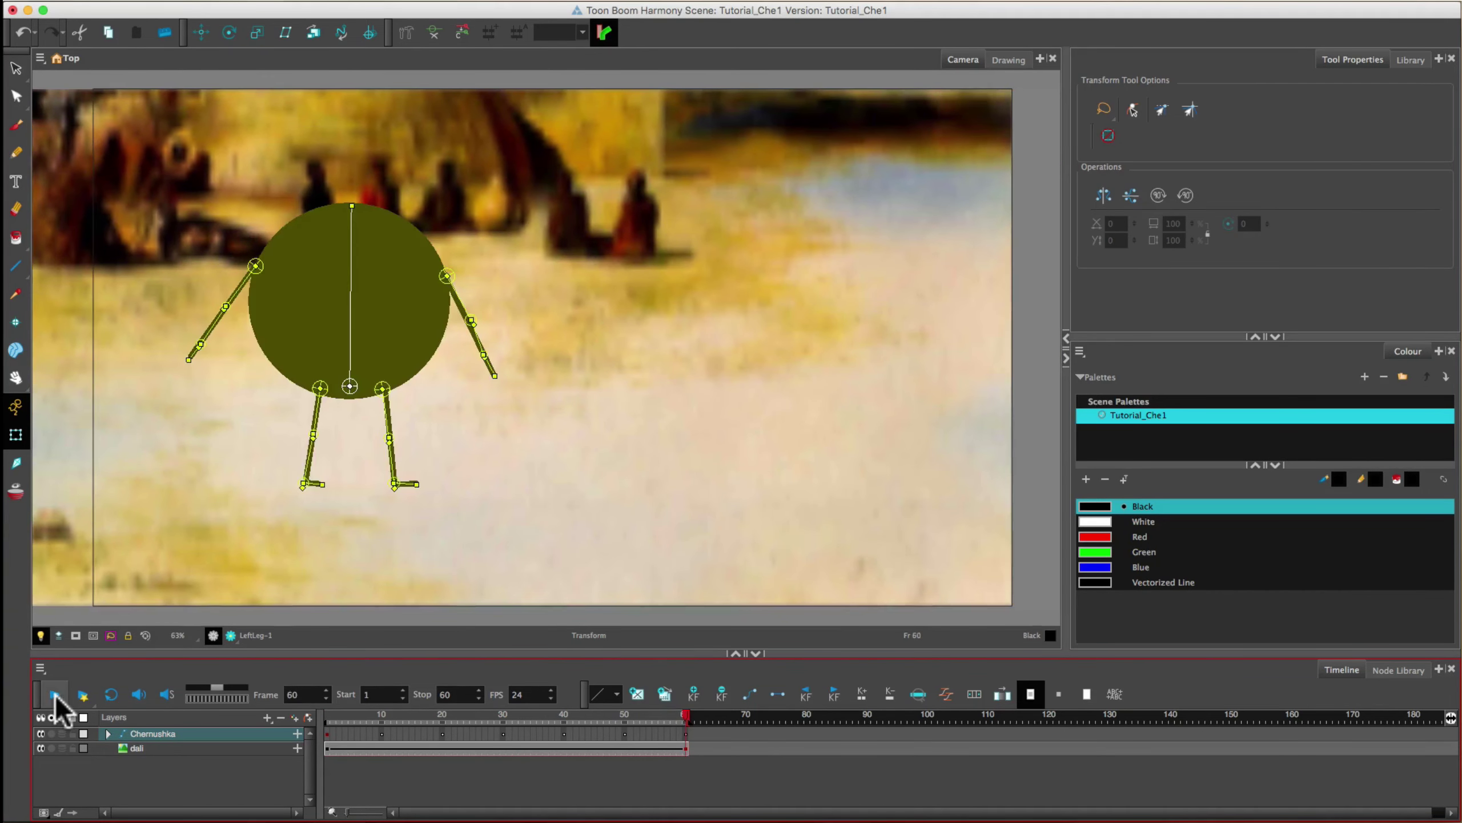
left_click(327, 716)
Step: Expand the Chernushka hierarchy in an enlarged timeline and pose both legs at frame 10
left_click(108, 733)
left_click(126, 748)
left_click_drag(195, 654, 212, 416)
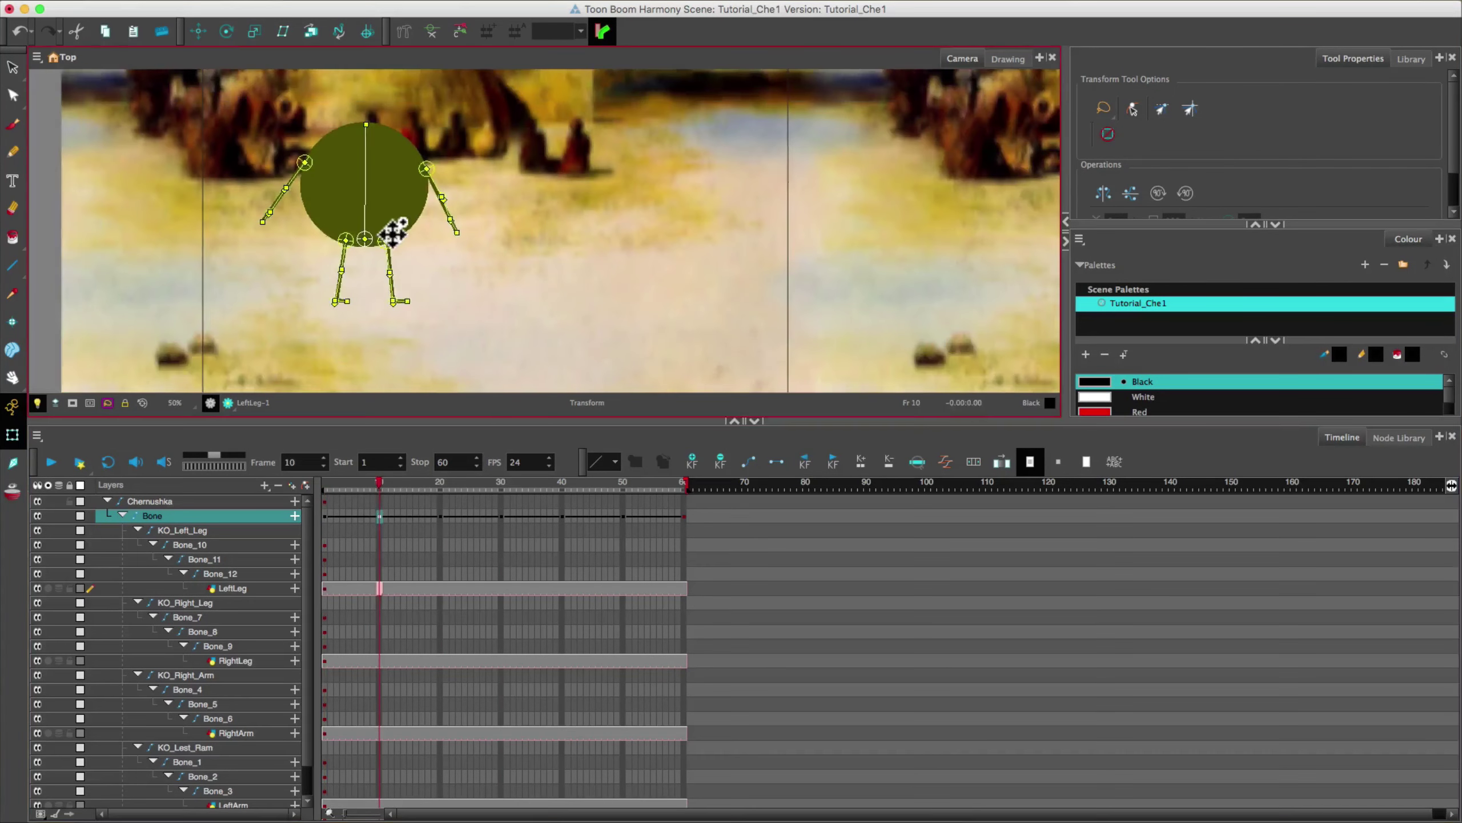
left_click(337, 277)
left_click(404, 267)
left_click(424, 285)
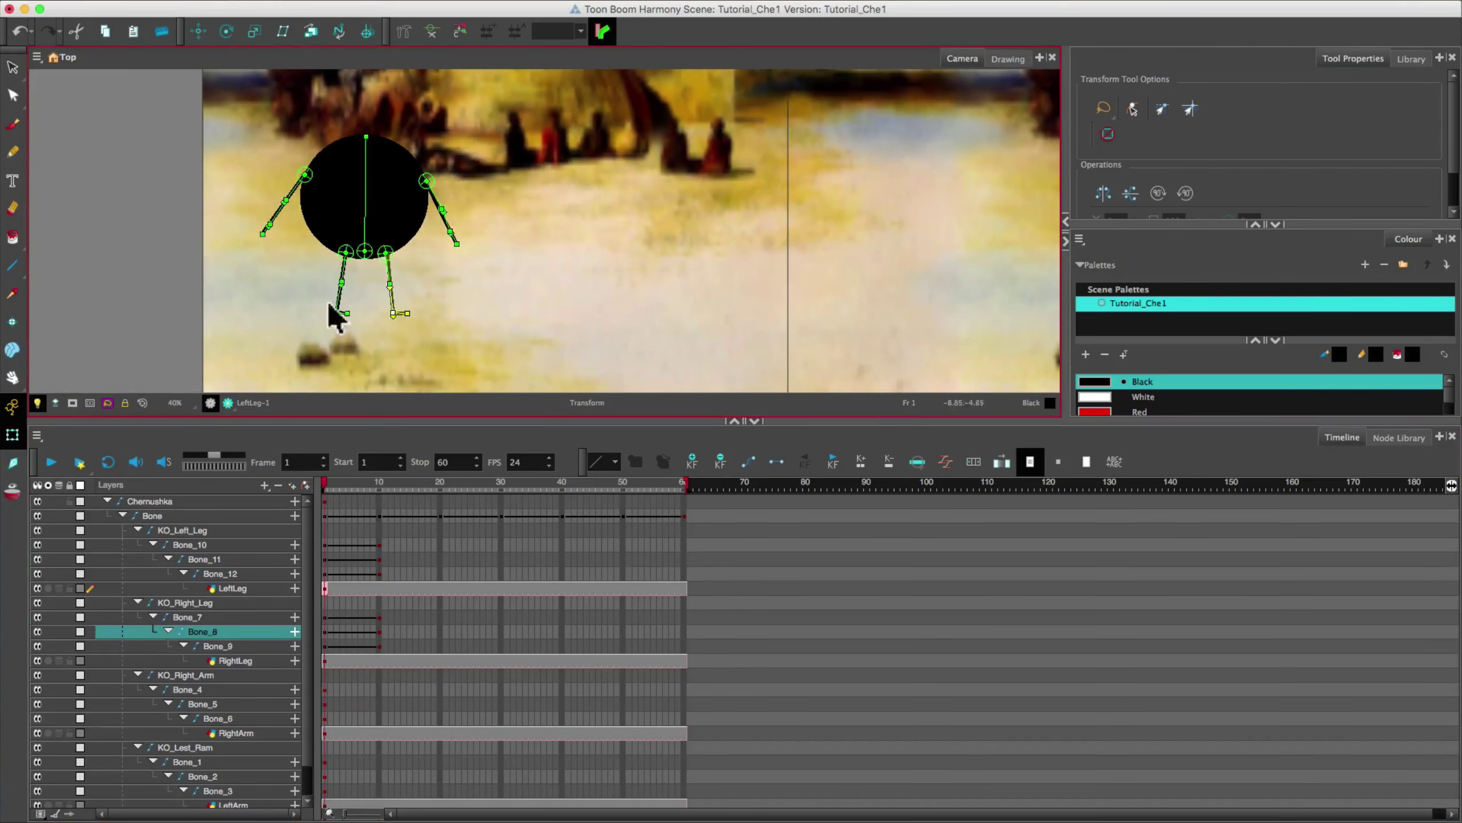
Step: Pose both legs of the walk cycle at frames 1, 20 and 30
left_click(333, 309)
left_click(303, 294)
left_click_drag(324, 483, 437, 486)
left_click_drag(406, 281, 351, 286)
left_click_drag(439, 485, 501, 497)
left_click_drag(345, 288, 368, 282)
left_click(368, 288)
left_click(392, 271)
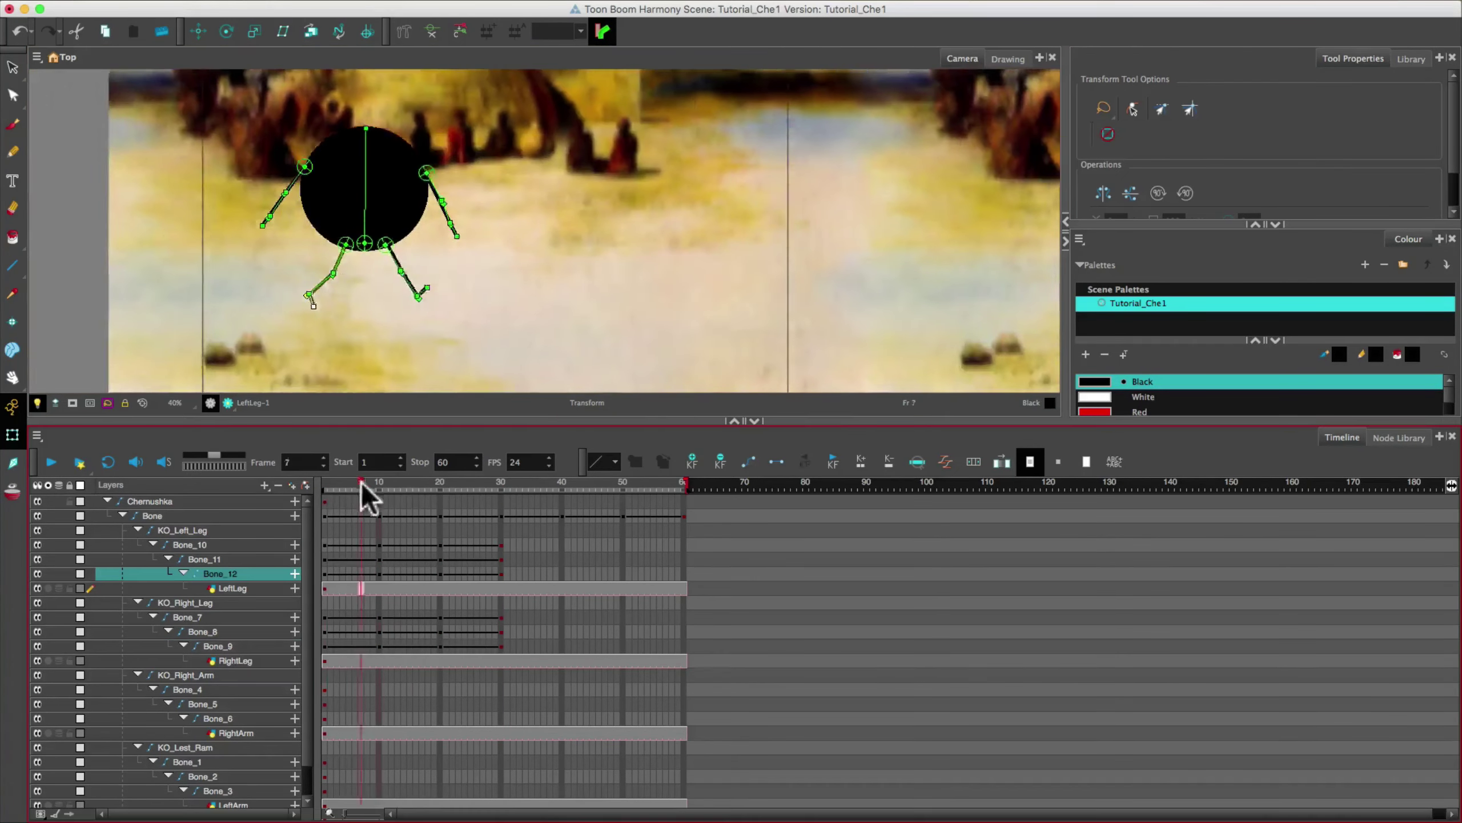
left_click(397, 320)
Step: Pose both legs at frame 40, bending the knees and turning the feet for the next stride
left_click_drag(428, 486, 562, 491)
left_click_drag(368, 281, 356, 285)
left_click_drag(372, 305, 404, 277)
left_click_drag(407, 302, 396, 311)
left_click(396, 311)
left_click_drag(562, 486, 566, 487)
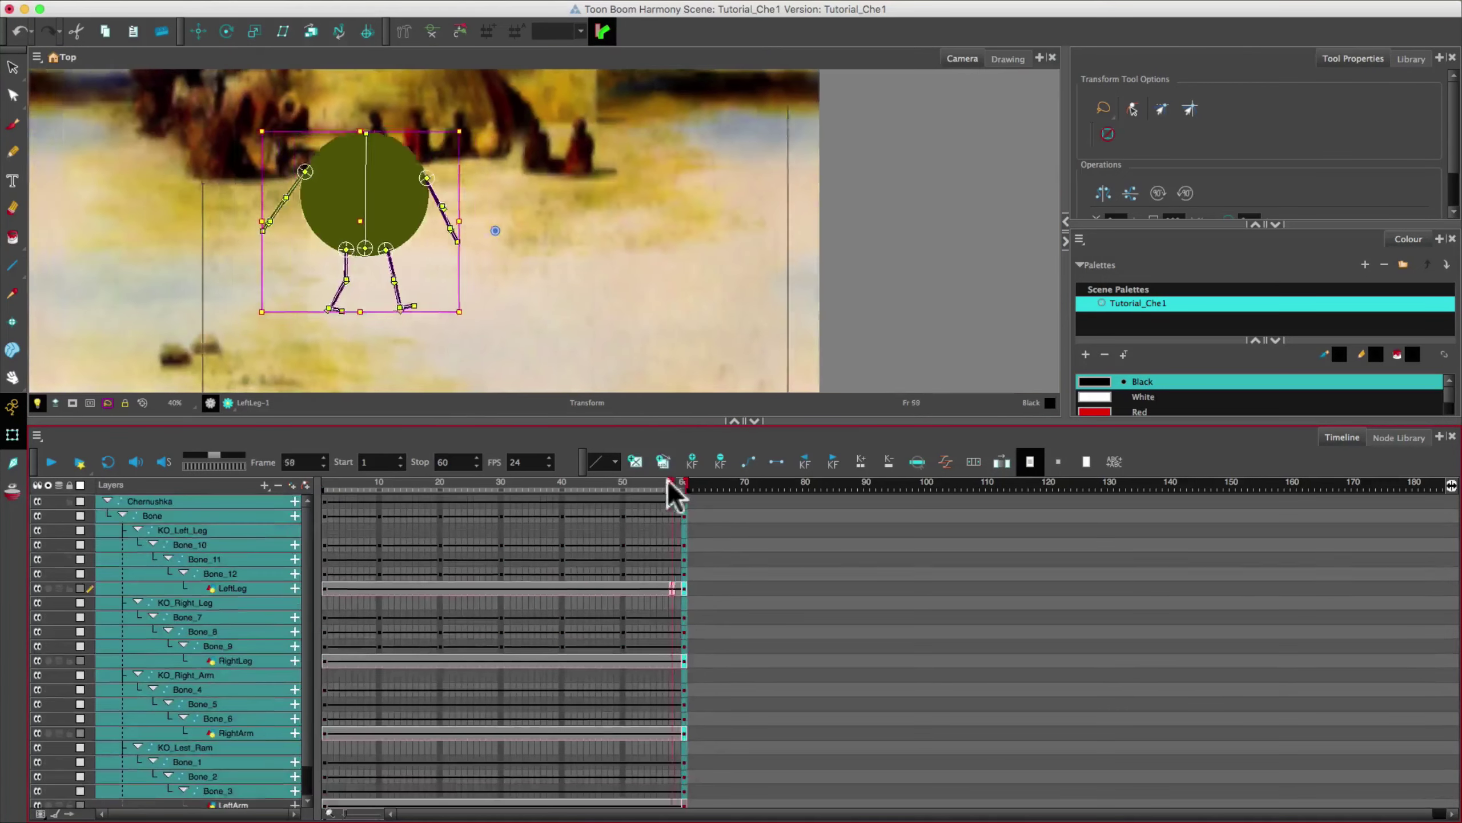
Step: Swing the upper and lower parts of both arms in towards the body at frame 10
left_click_drag(670, 487, 378, 485)
left_click_drag(287, 193, 317, 190)
left_click_drag(332, 217, 354, 228)
left_click_drag(442, 198, 419, 199)
left_click_drag(414, 221, 389, 229)
Step: Swing both arms outward, away from the body, at frame 30
left_click_drag(378, 486, 501, 485)
left_click_drag(307, 191, 287, 185)
left_click_drag(282, 212, 258, 218)
left_click_drag(428, 197, 444, 192)
left_click_drag(461, 228, 483, 221)
Step: Bring both arms in towards the body at frame 50
left_click(623, 486)
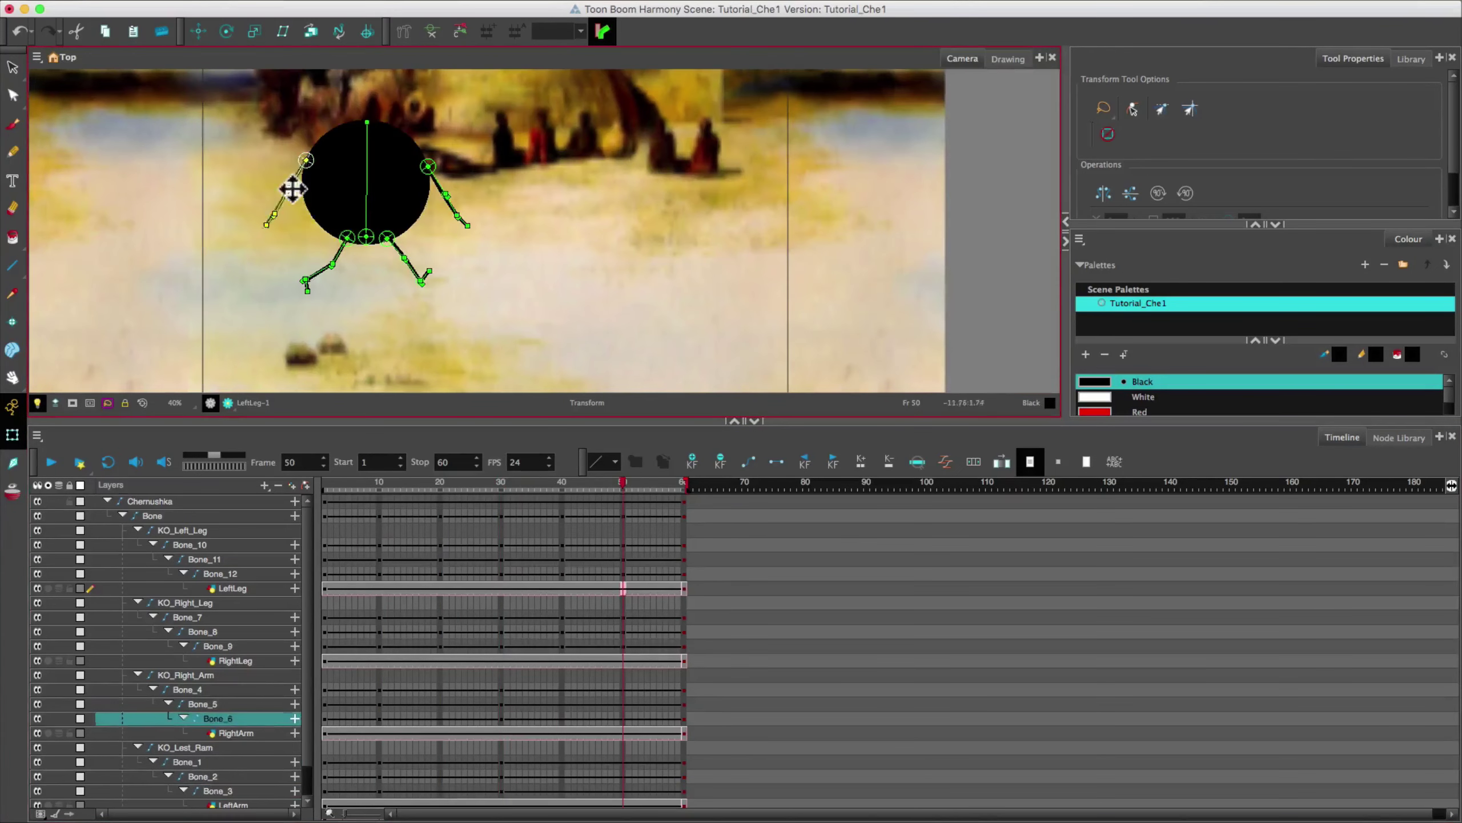
left_click_drag(291, 190, 311, 190)
left_click_drag(325, 229, 342, 224)
left_click(446, 195)
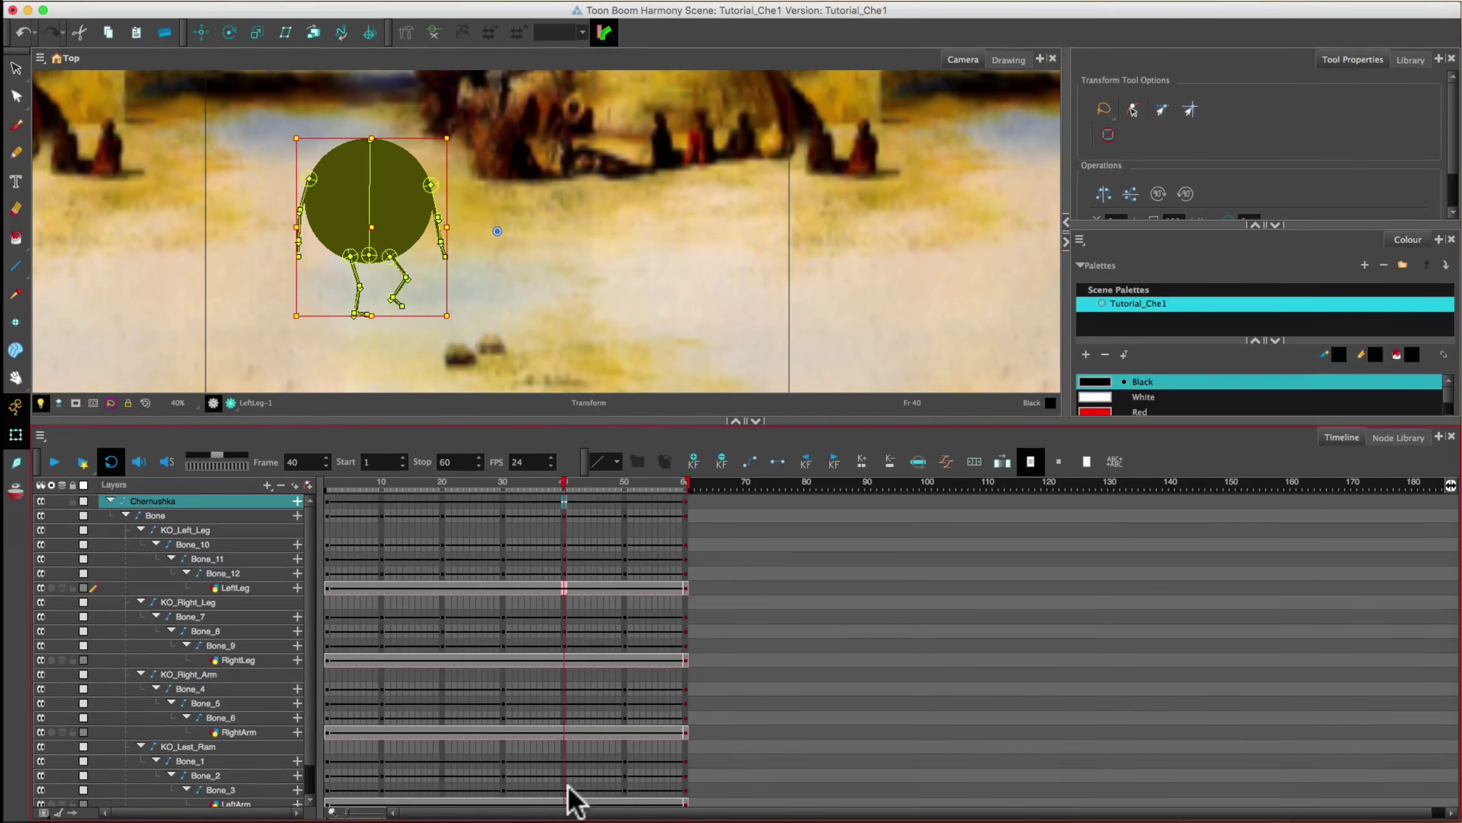
Step: Paste the copied pose onto all Chernushka layers at frame 40 and set the playback stop to frame 40
left_click(562, 788, "shift")
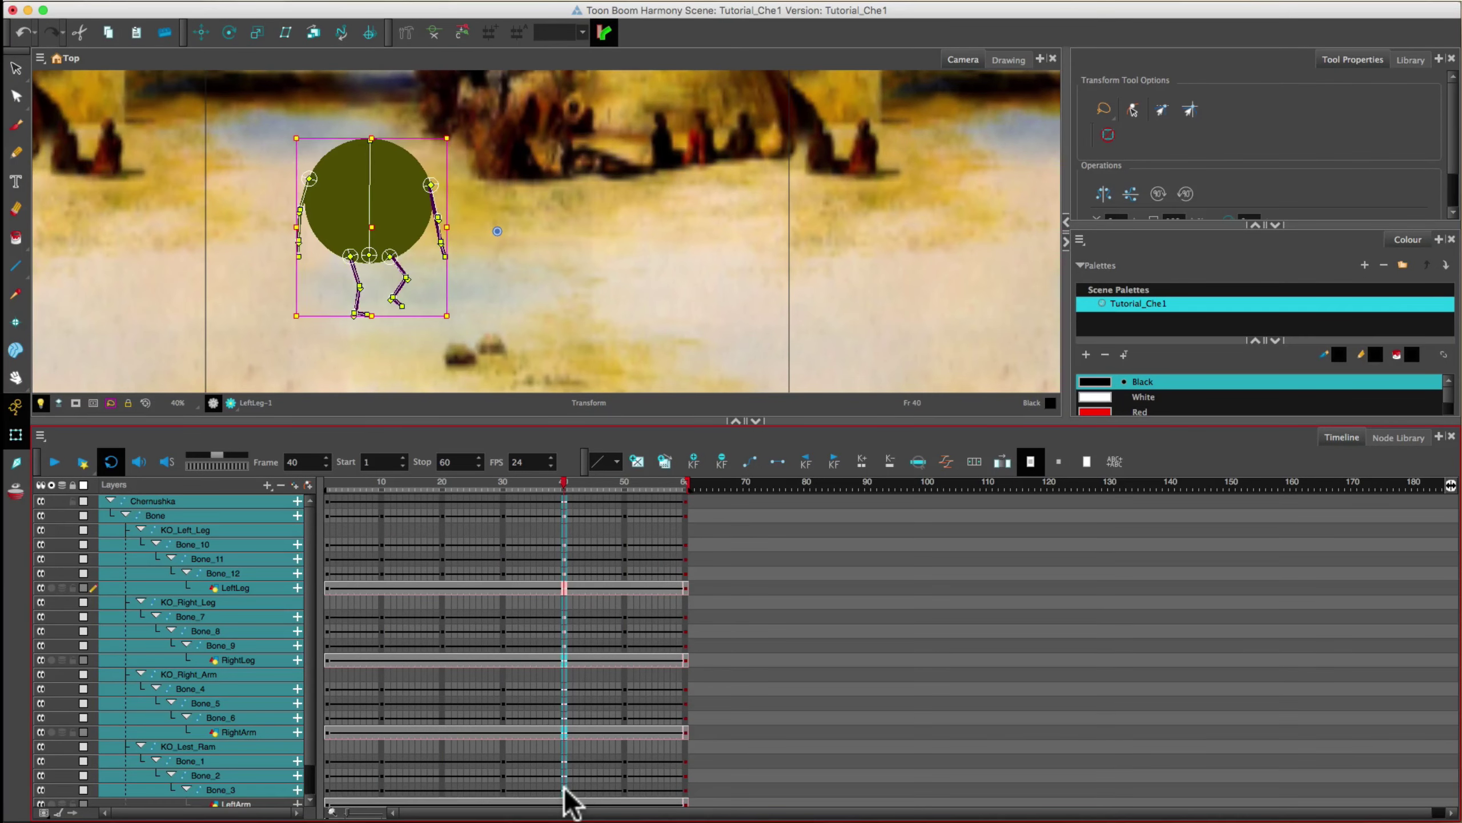
key("super+v")
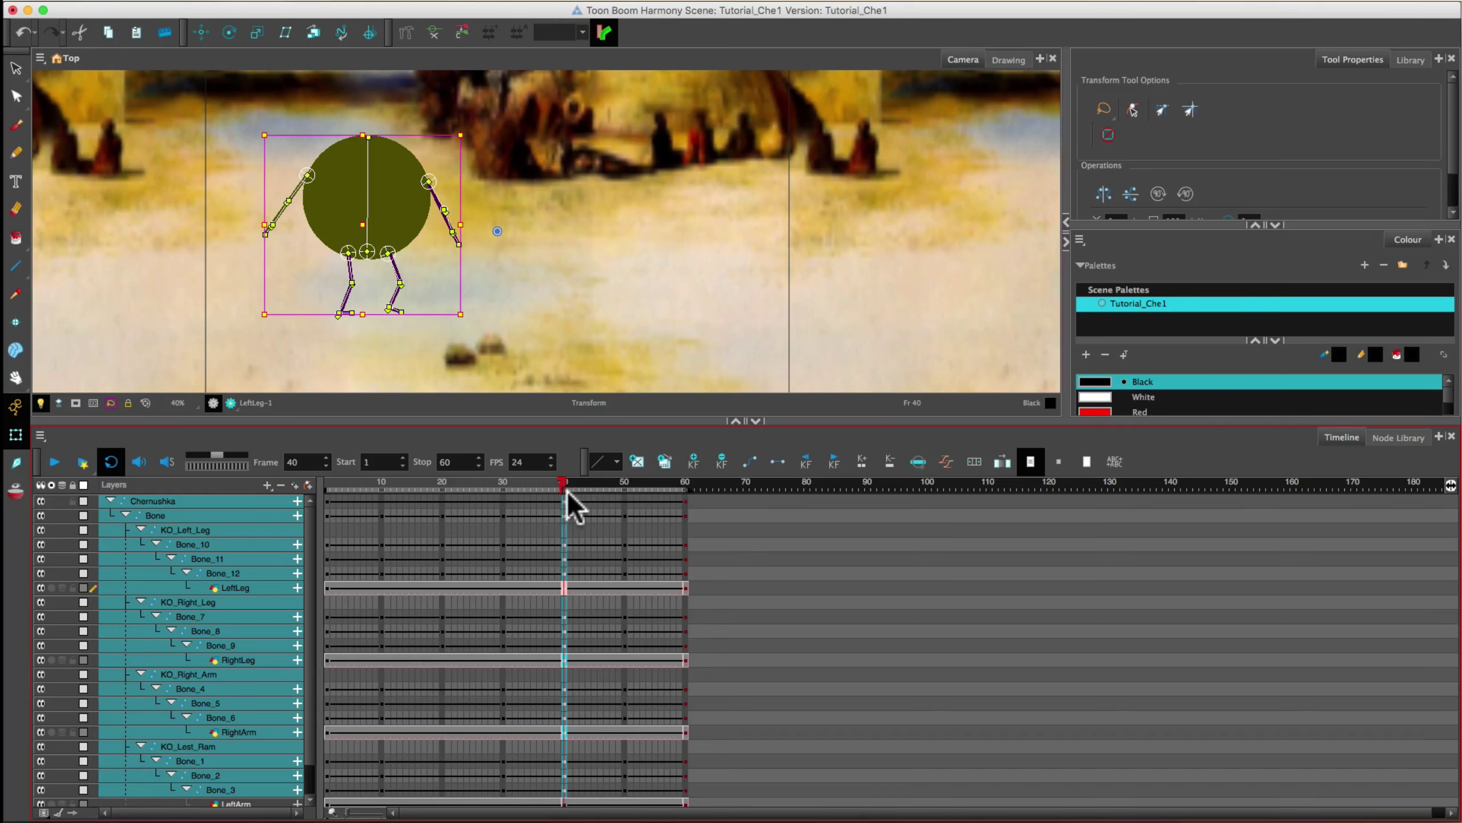
left_click_drag(571, 491, 566, 492)
scroll(562, 605, "down", 2)
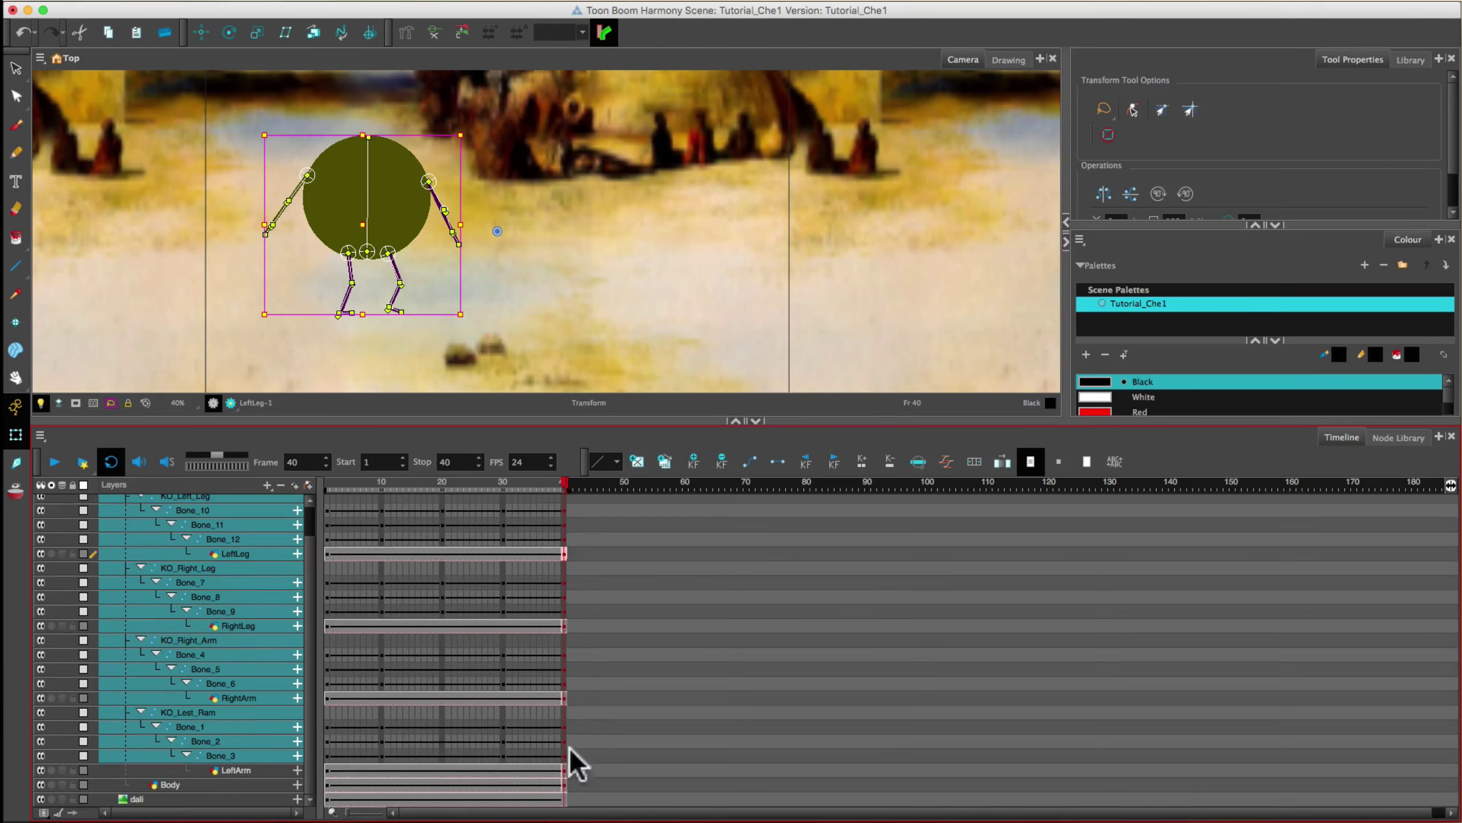
Step: Select the dali background at frame 40 and play the shortened walk loop
left_click(564, 798)
scroll(659, 303, "down", 1)
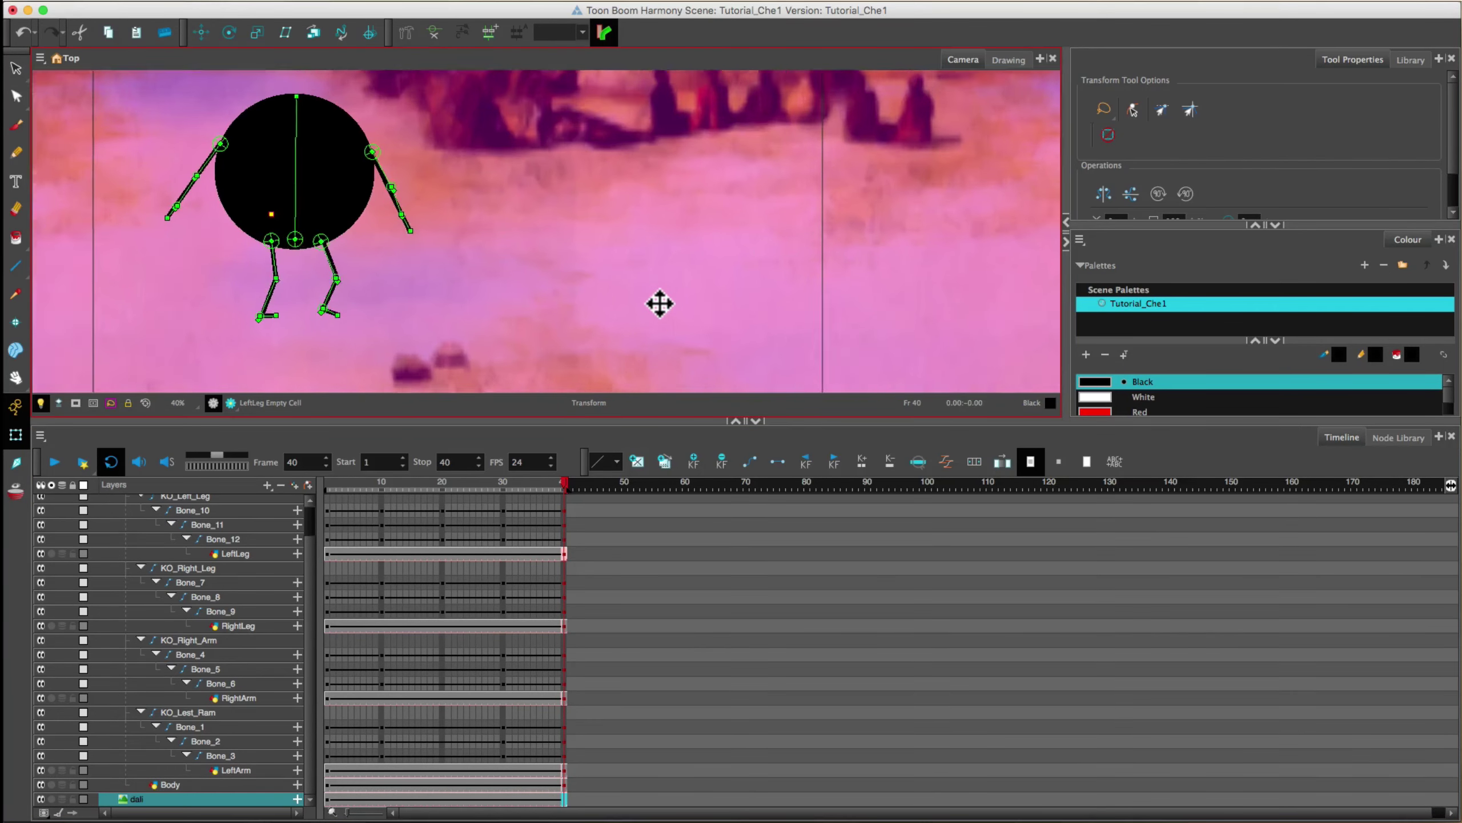
left_click(54, 463)
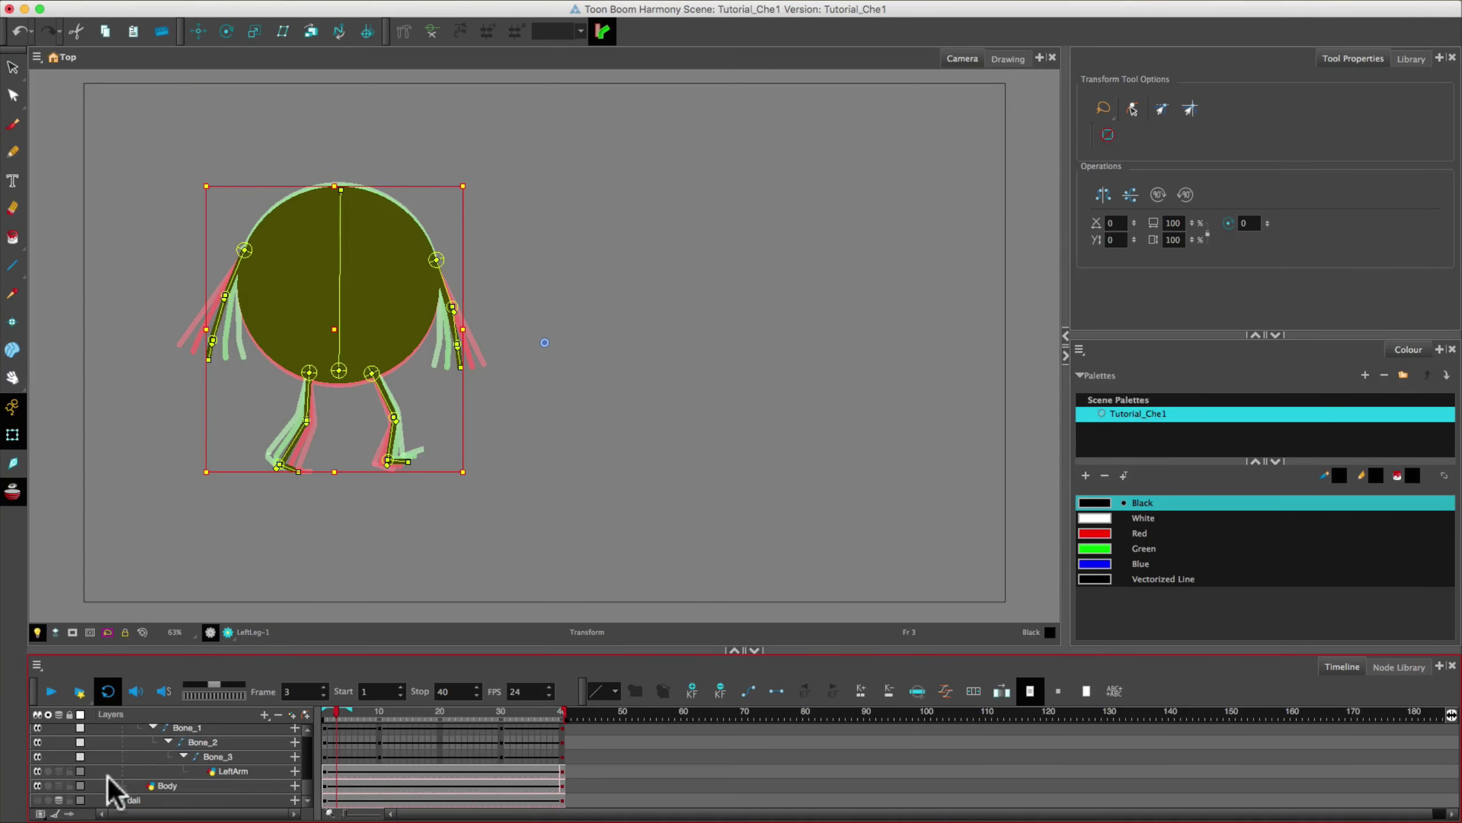
Step: Scrub through the walk cycle with onion skin to examine the spacing between poses, ending at frame 1
left_click_drag(336, 721, 354, 727)
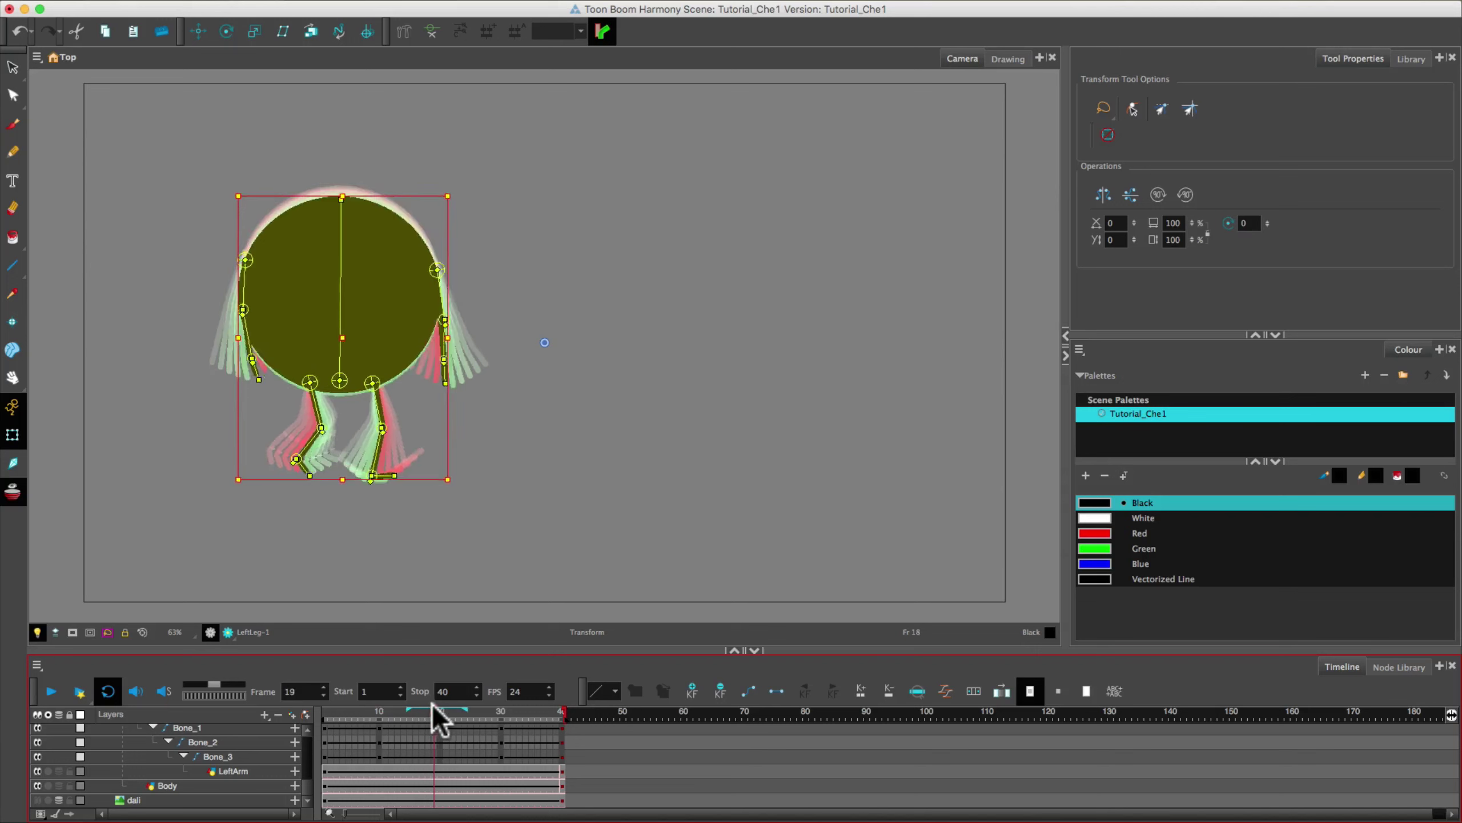
mouse_move(490, 714)
left_mouse_down()
mouse_move(566, 713)
mouse_move(492, 715)
left_mouse_up()
left_click_drag(471, 719, 322, 732)
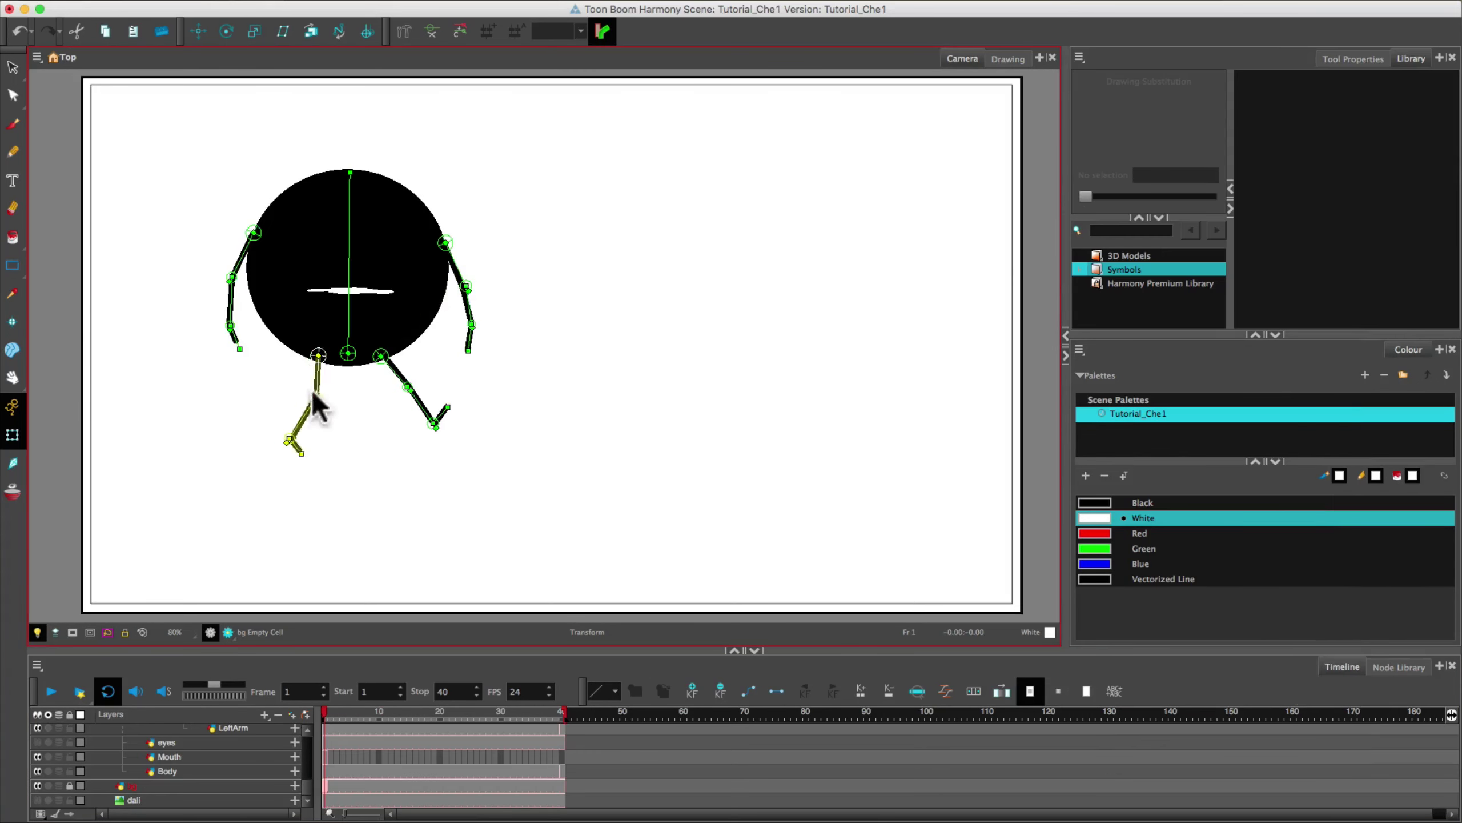
Step: Straighten both legs into a standing pose at frame 1 and pull one arm closer to the body
left_click_drag(317, 413, 319, 357)
left_click_drag(381, 356, 376, 357)
left_click_drag(471, 320, 464, 320)
left_click(535, 348)
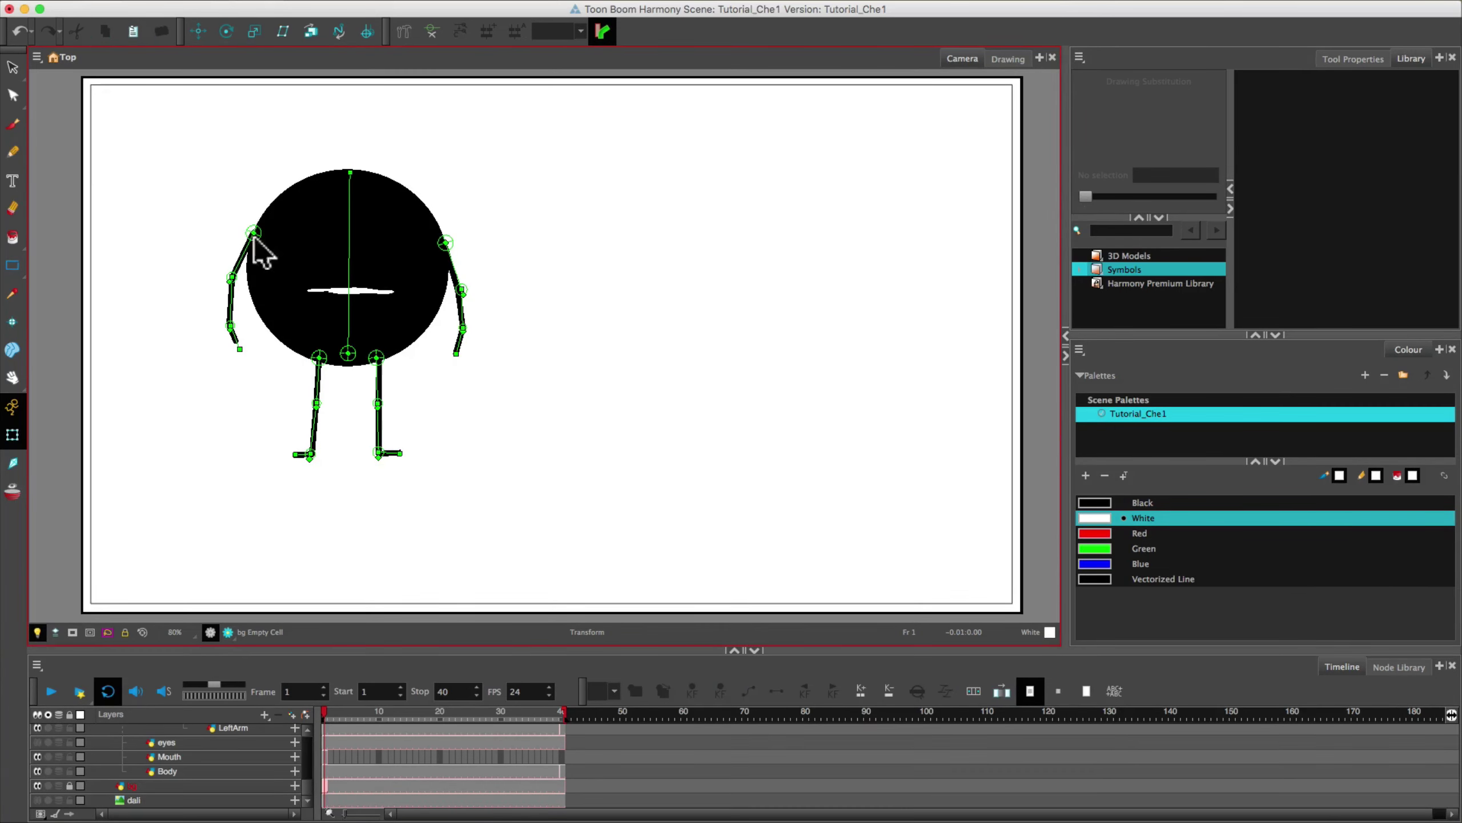
Step: Move both arms' shoulder joints slightly lower along the body's outline at frame 1
left_click_drag(257, 235, 252, 243)
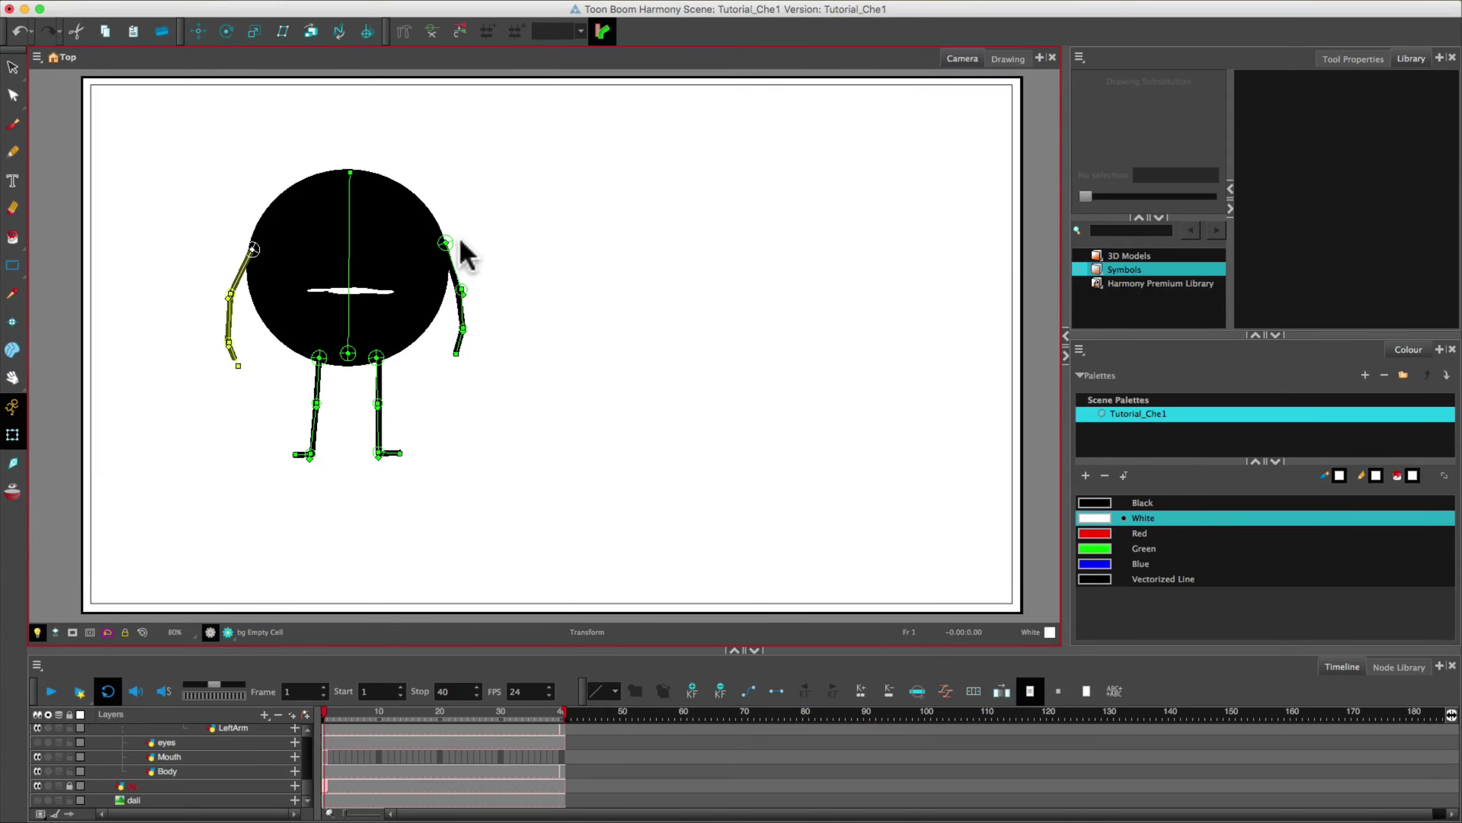
left_click_drag(449, 244, 445, 253)
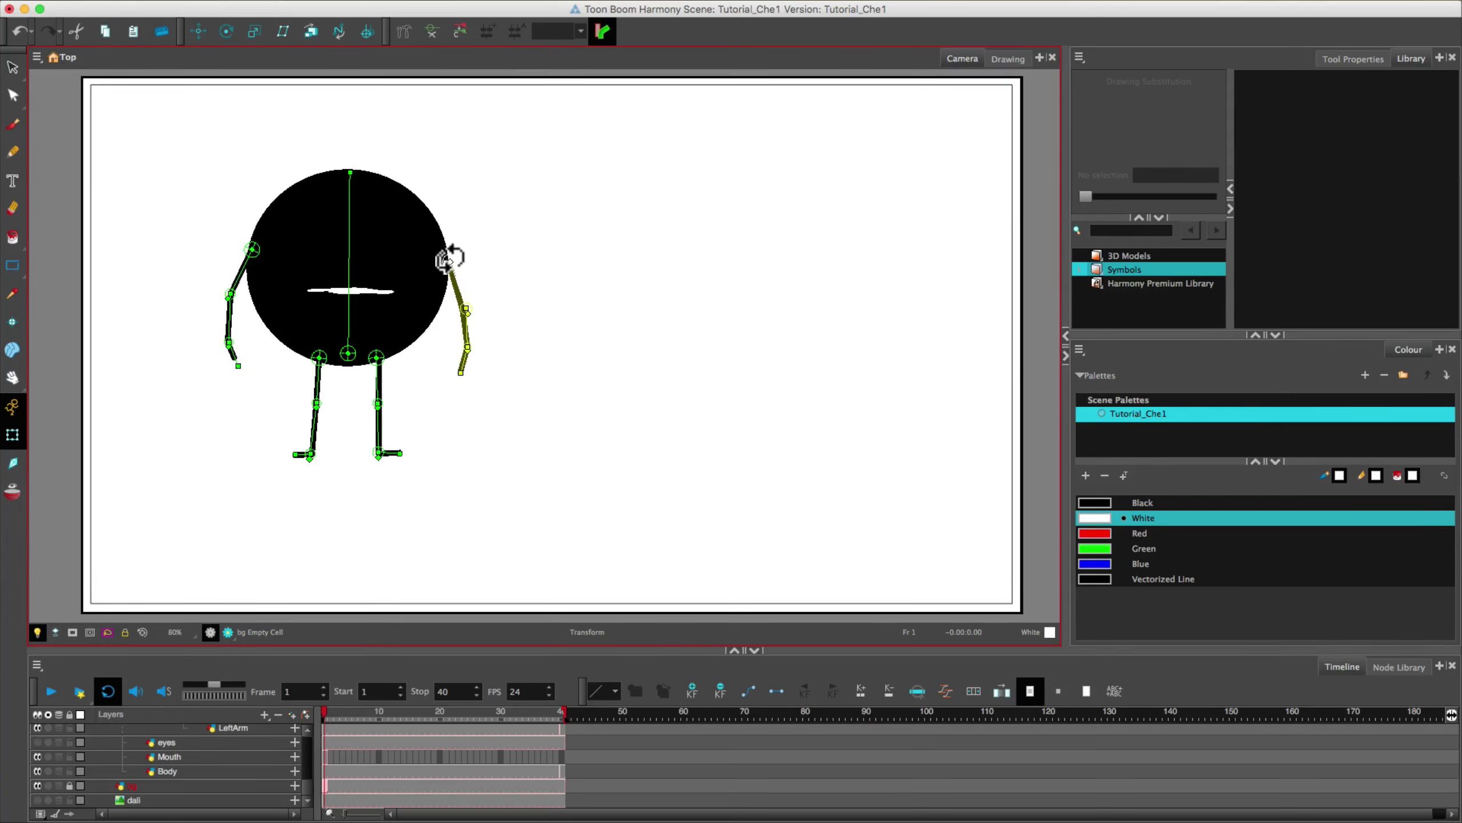
left_click(574, 292)
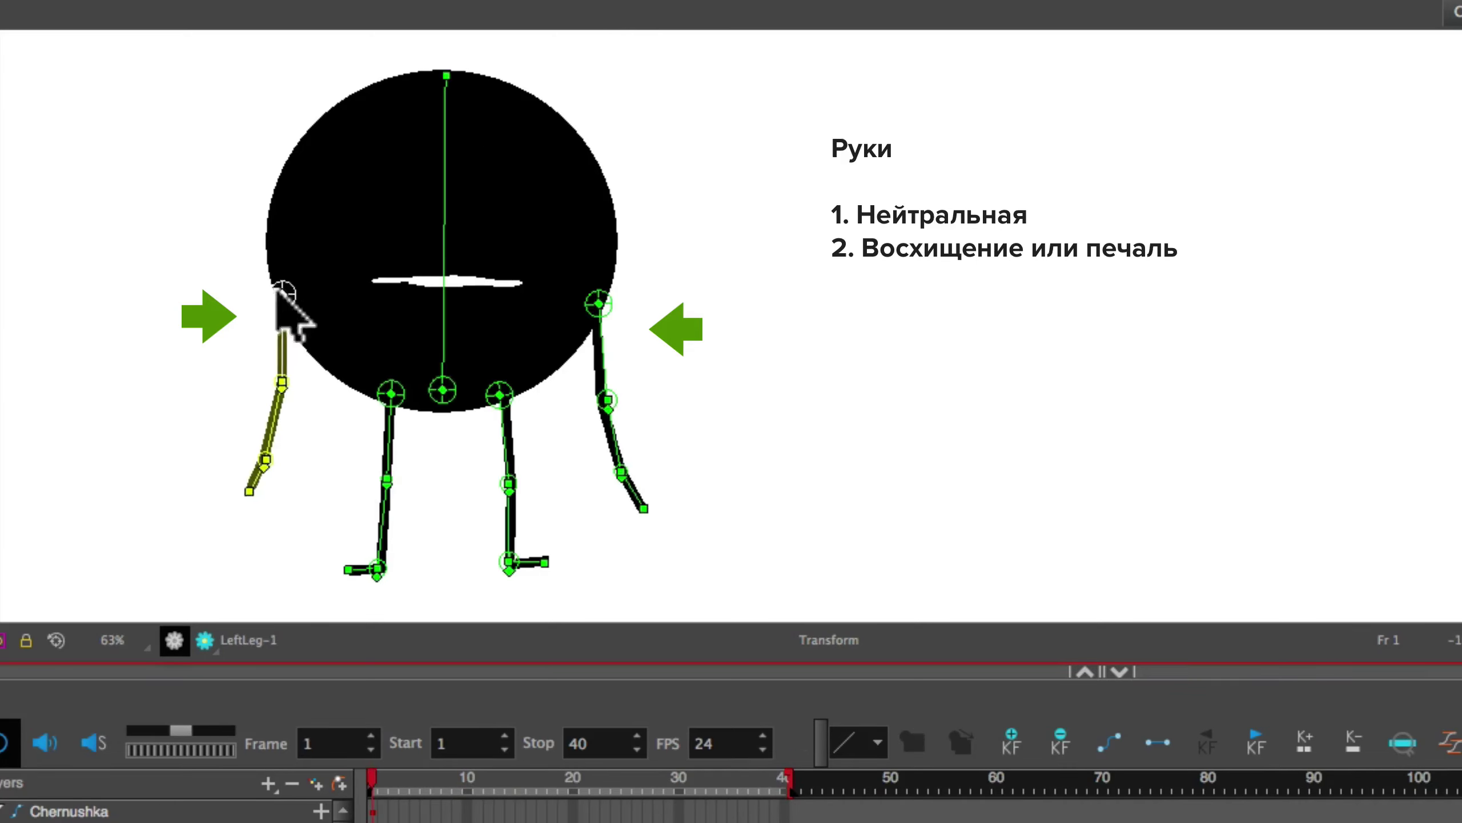
Step: Raise both shoulder joints to the upper body for an active pose at frame 1 and preview it
left_click_drag(288, 310, 285, 166)
left_click_drag(597, 317, 598, 155)
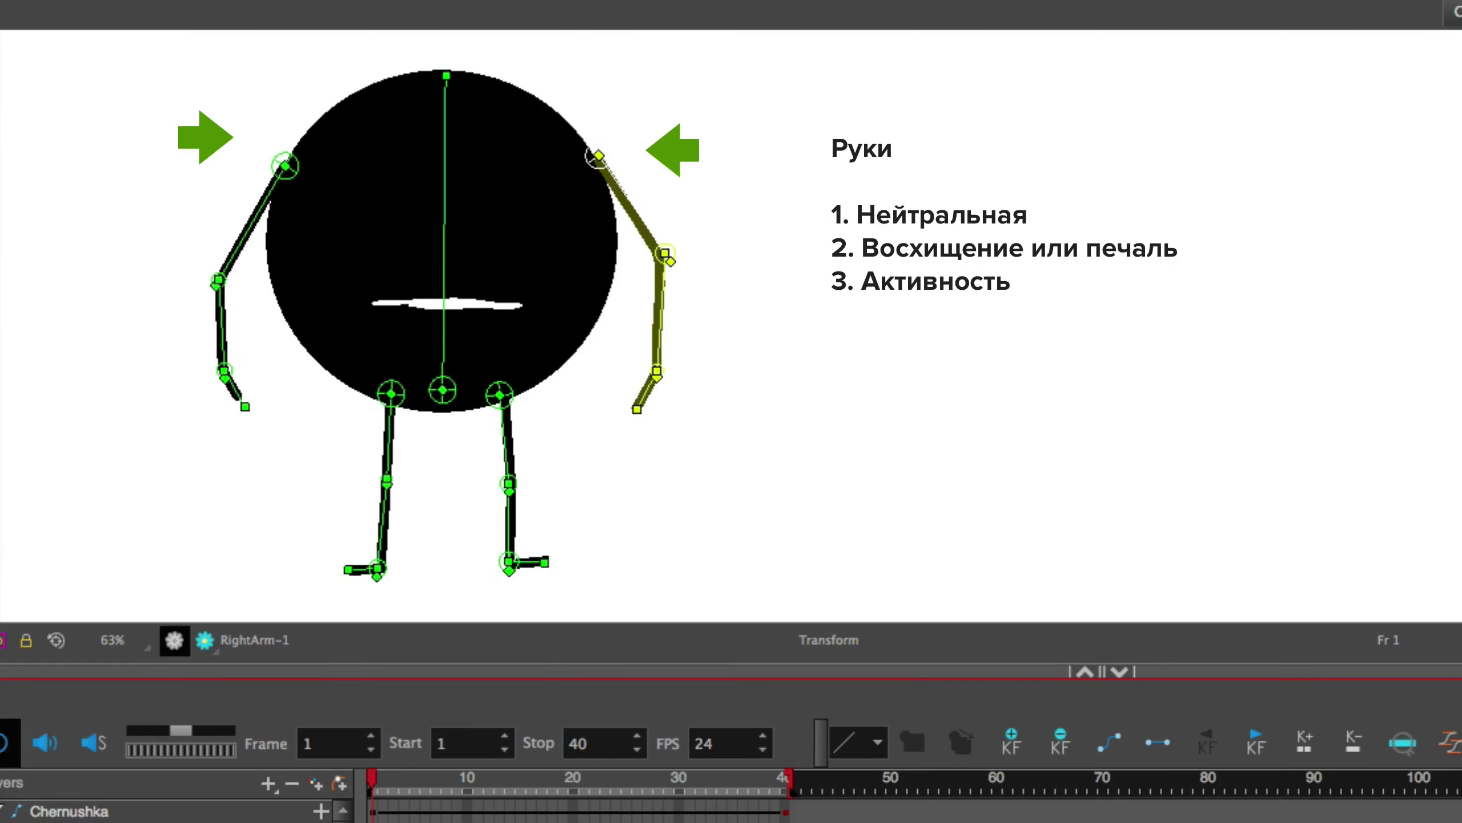
key("space")
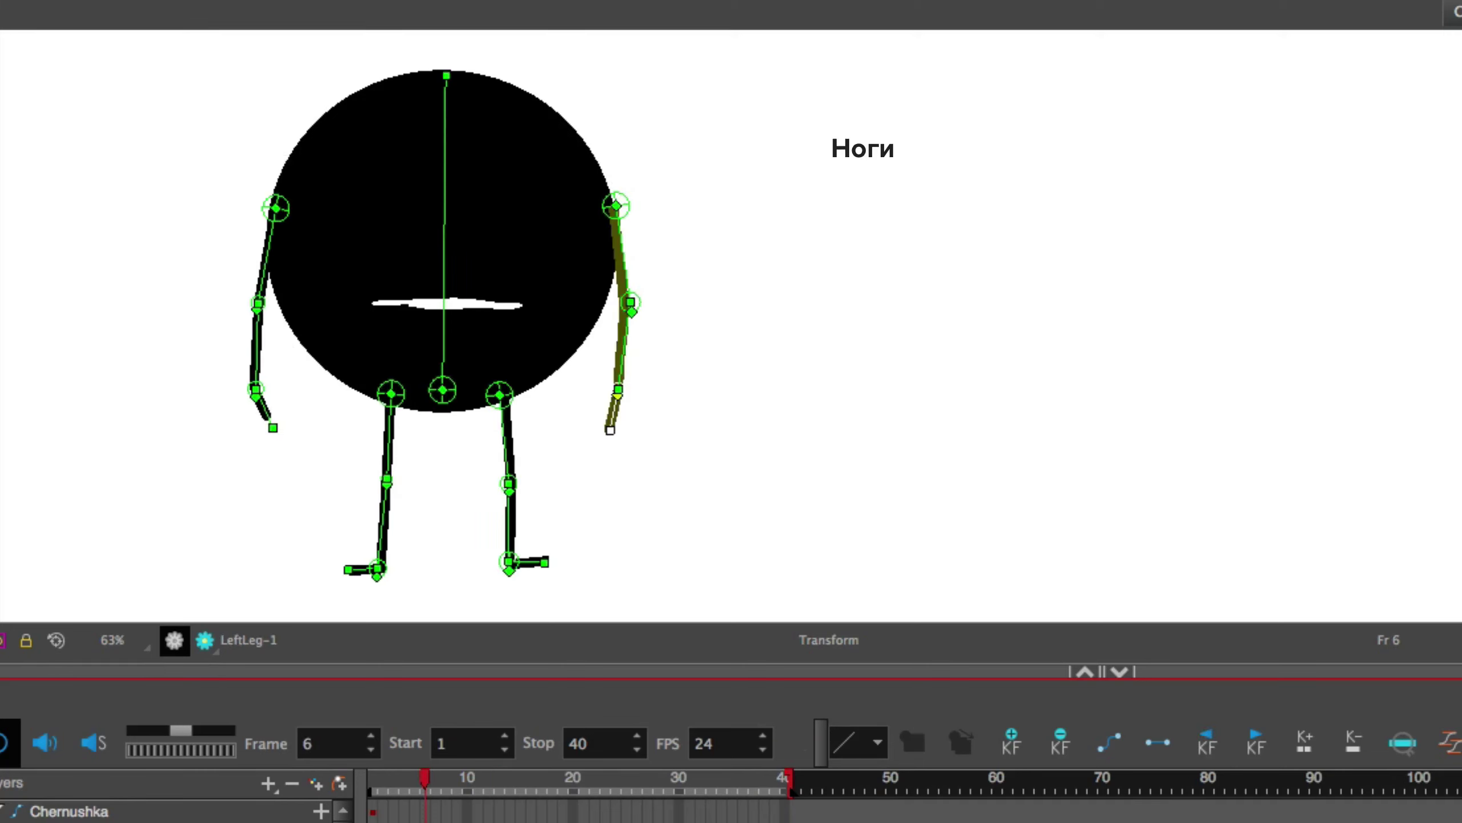
Step: Spread both legs apart at frame 6 and push the knees outward for a loss-of-control pose
left_click_drag(391, 394, 356, 393)
left_click_drag(500, 395, 526, 395)
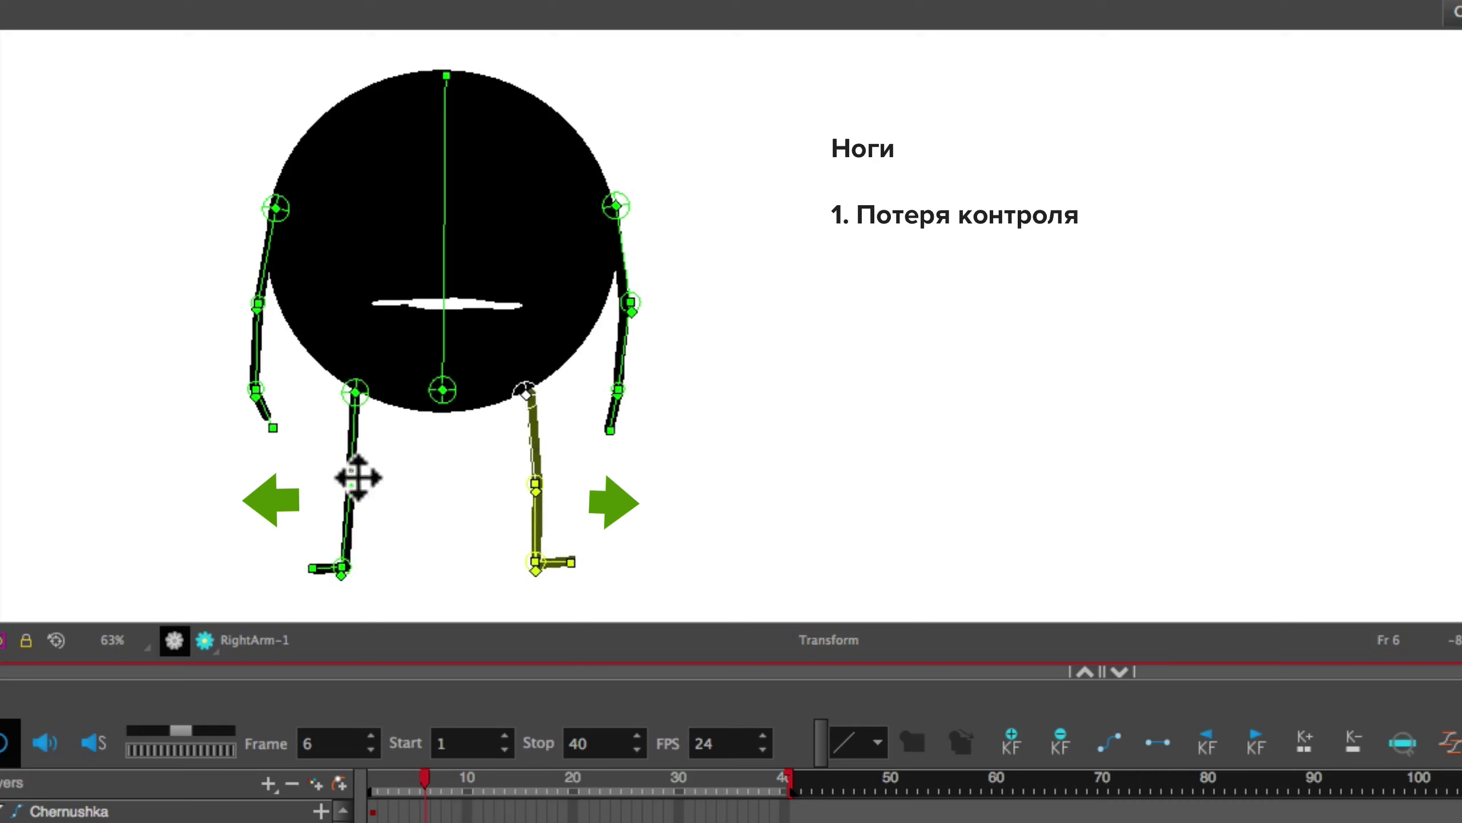
left_click_drag(355, 478, 328, 475)
left_click_drag(294, 561, 323, 562)
left_click_drag(535, 483, 562, 474)
left_click_drag(602, 545, 554, 562)
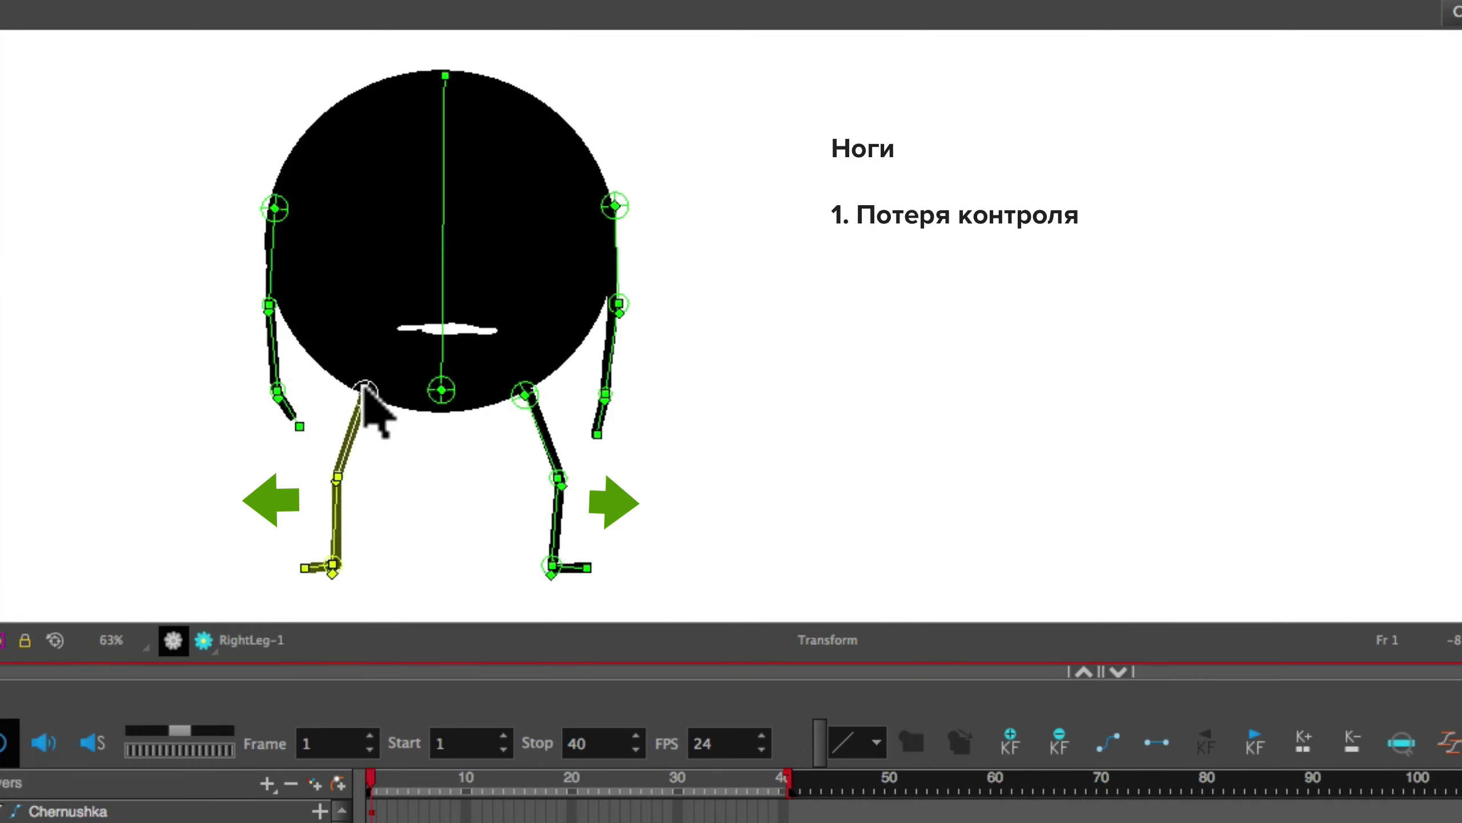
Step: Bring the legs close together beneath the body at frame 1
left_click_drag(369, 389, 398, 403)
left_click_drag(522, 388, 478, 406)
left_click_drag(377, 486, 386, 588)
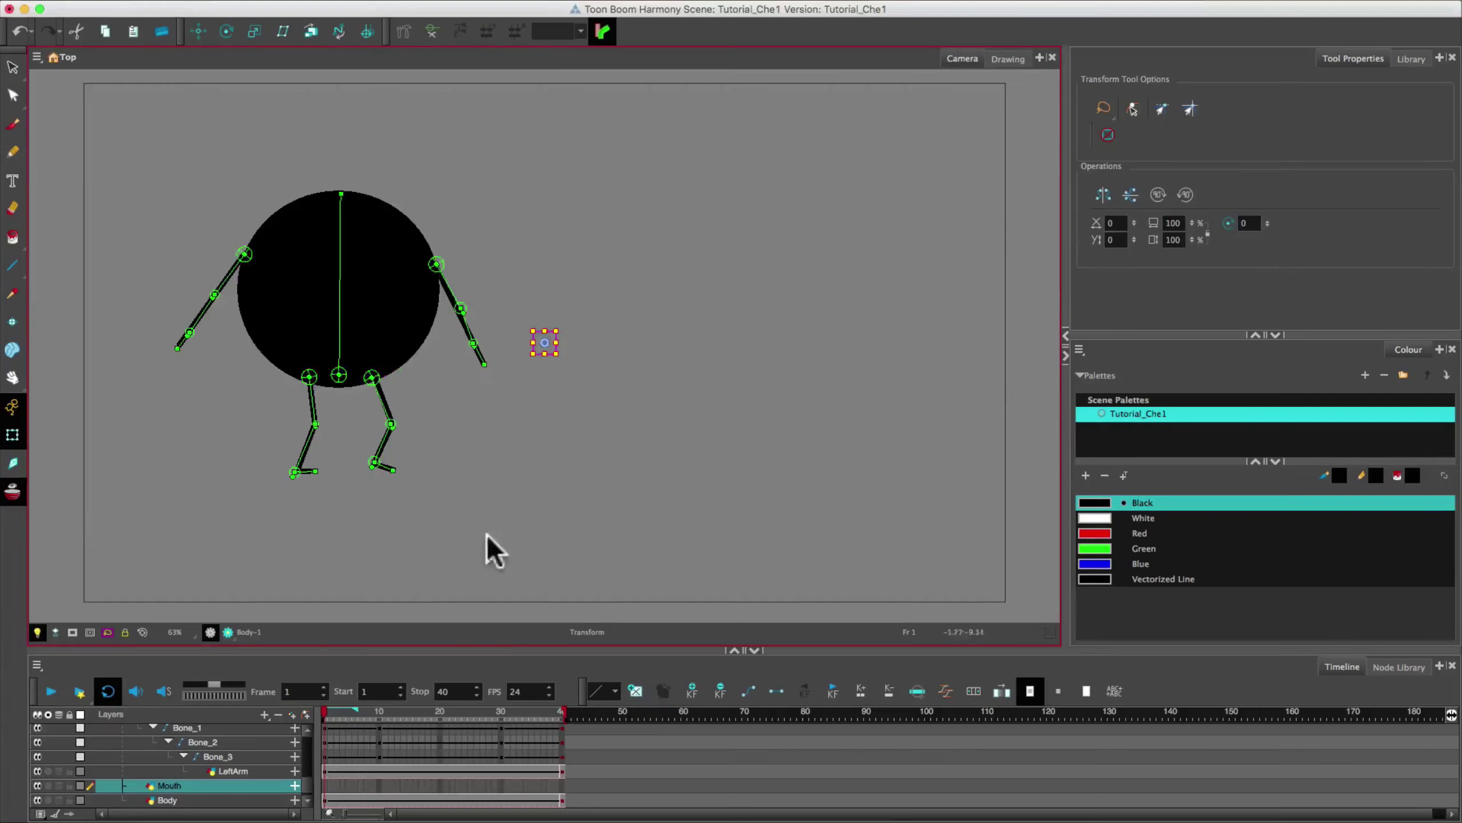
Step: Set up the Line tool with White at size 10 for the Mouth layer's frame 1, undoing a thicker trial line
left_click(12, 266)
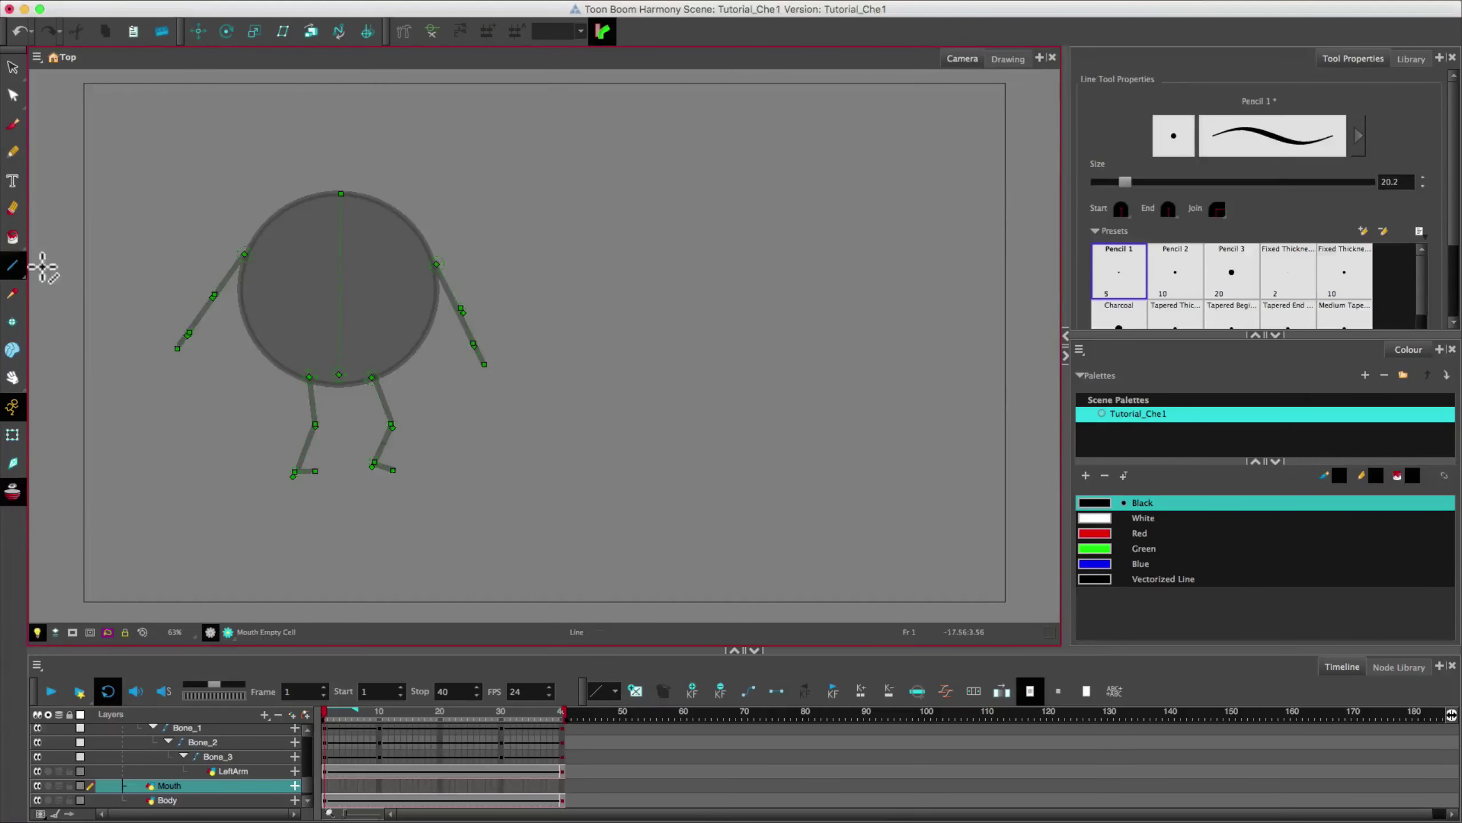
left_click(1142, 517)
scroll(343, 303, "up", 5)
left_click(325, 785)
left_click_drag(208, 262, 263, 287)
key("super+z")
left_click_drag(1125, 182, 1112, 186)
Step: Draw a closed zigzag mouth across the lower face and fill it with White
left_click_drag(208, 271, 253, 291)
left_click_drag(253, 290, 295, 276)
left_click_drag(295, 275, 337, 306)
left_click_drag(337, 307, 361, 297)
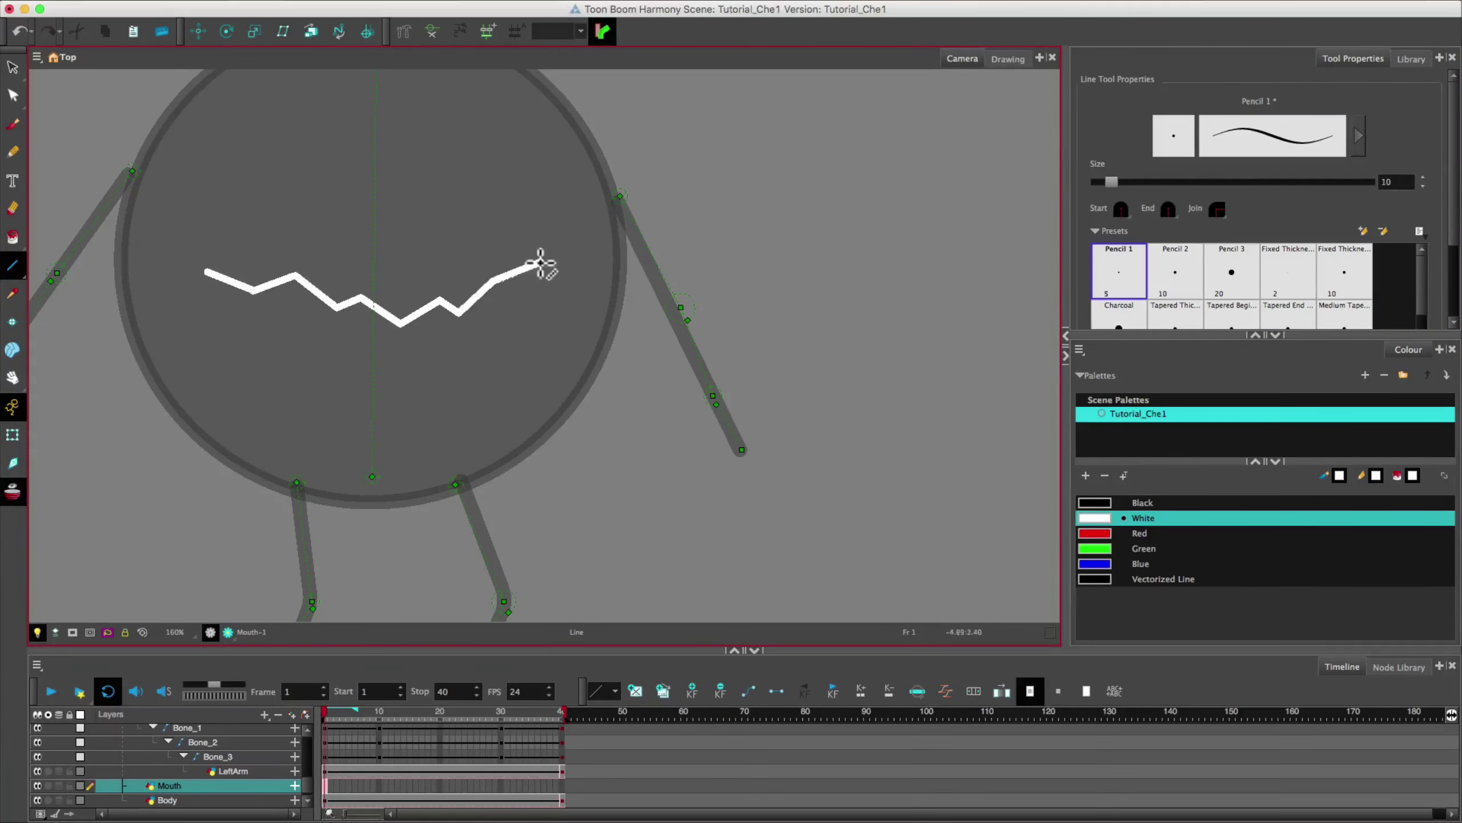
left_click_drag(512, 317, 518, 315)
left_click_drag(518, 315, 547, 263)
left_click(12, 236)
left_click(374, 335)
Step: Draw a small, roughly round white mouth shape on the Mouth layer's next frame
key(".")
left_click(12, 265)
left_click_drag(359, 313, 374, 295)
left_click_drag(374, 295, 411, 283)
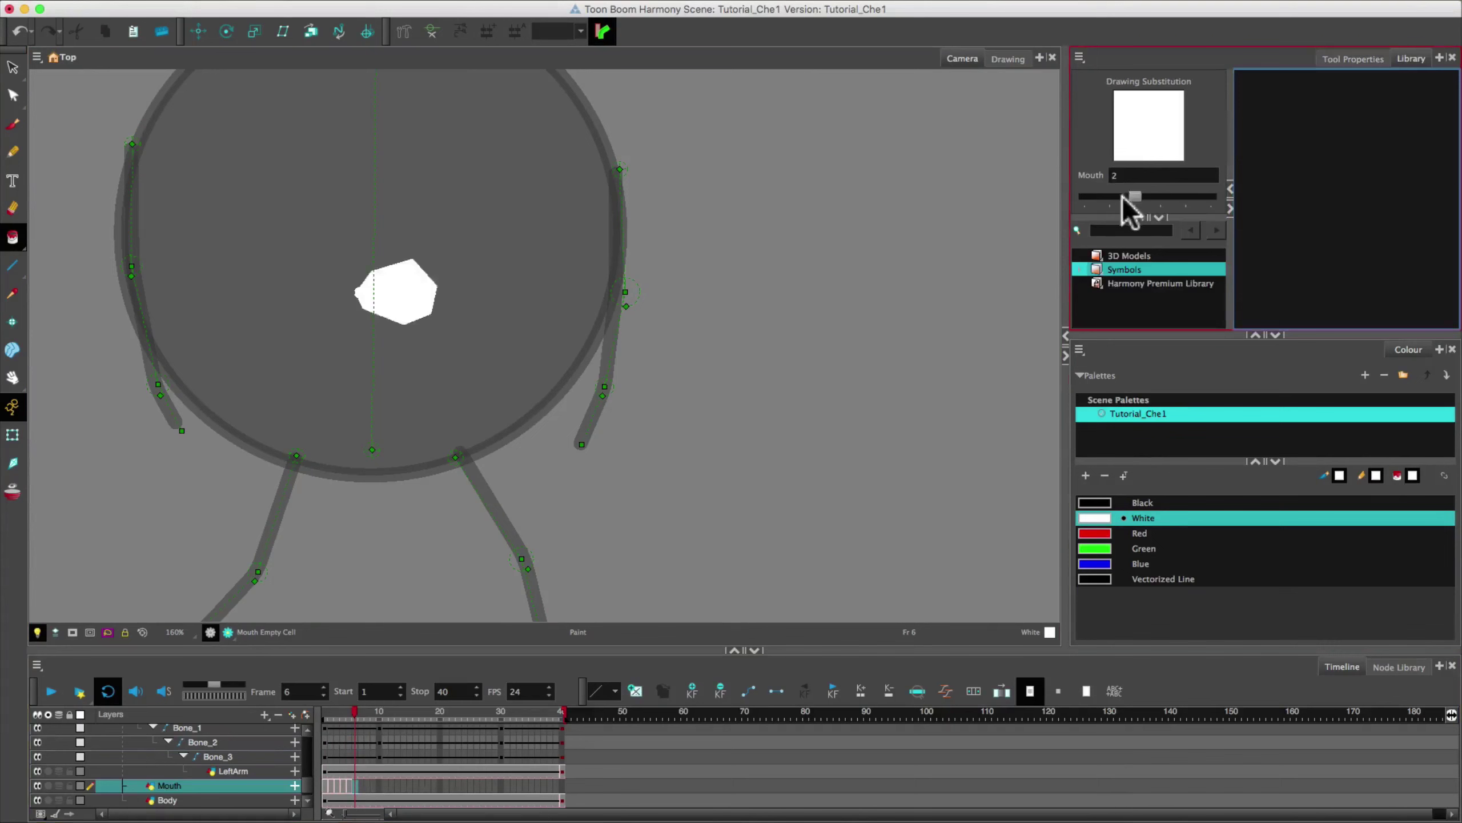
Step: Switch the Mouth drawing at frame 6 with Drawing Substitution and play the facial animation from frame 1
mouse_move(1126, 197)
left_mouse_down()
mouse_move(1104, 197)
mouse_move(1182, 202)
mouse_move(1159, 202)
left_mouse_up()
left_click(326, 786)
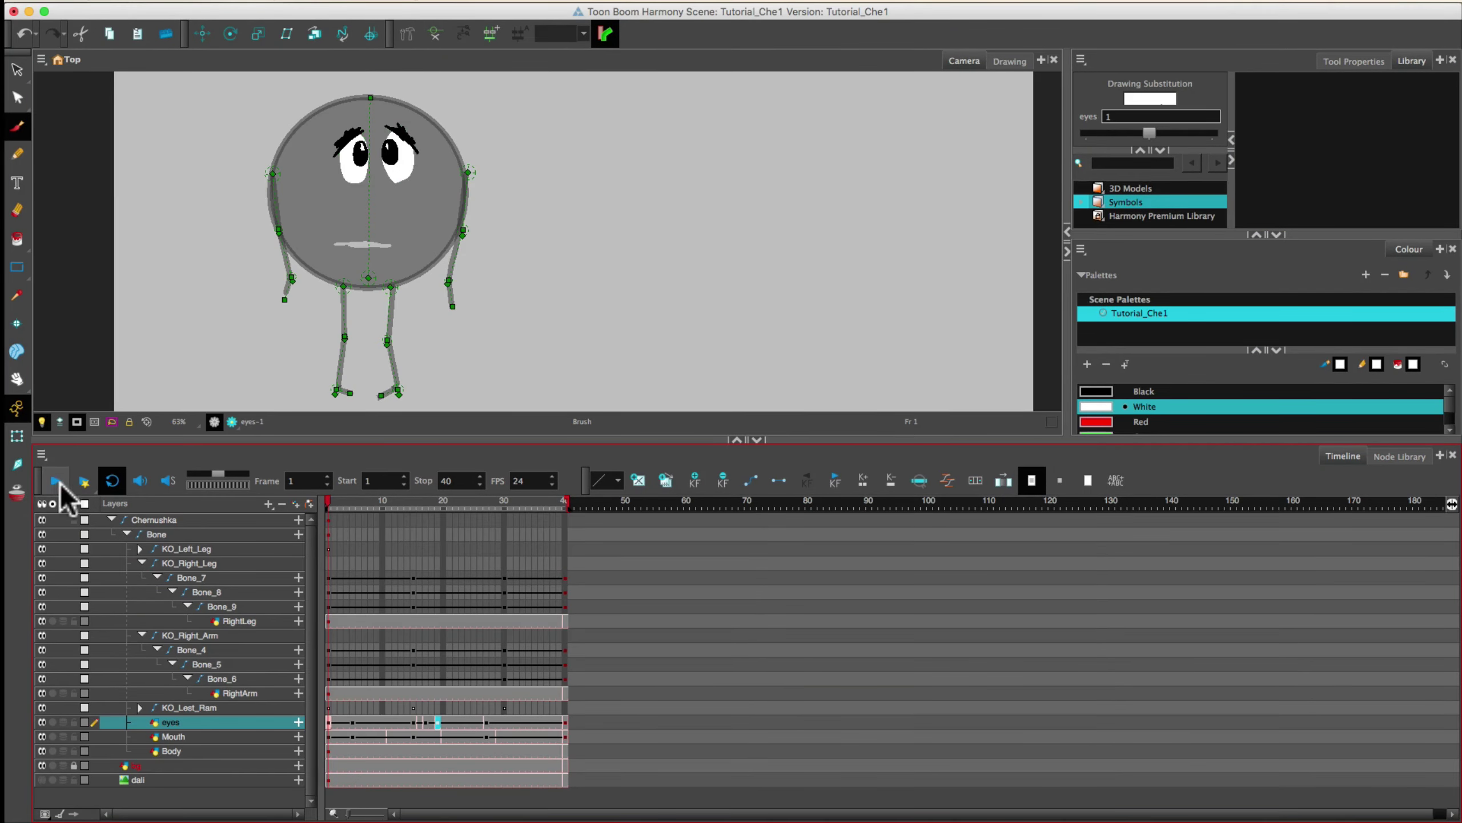
left_click(55, 480)
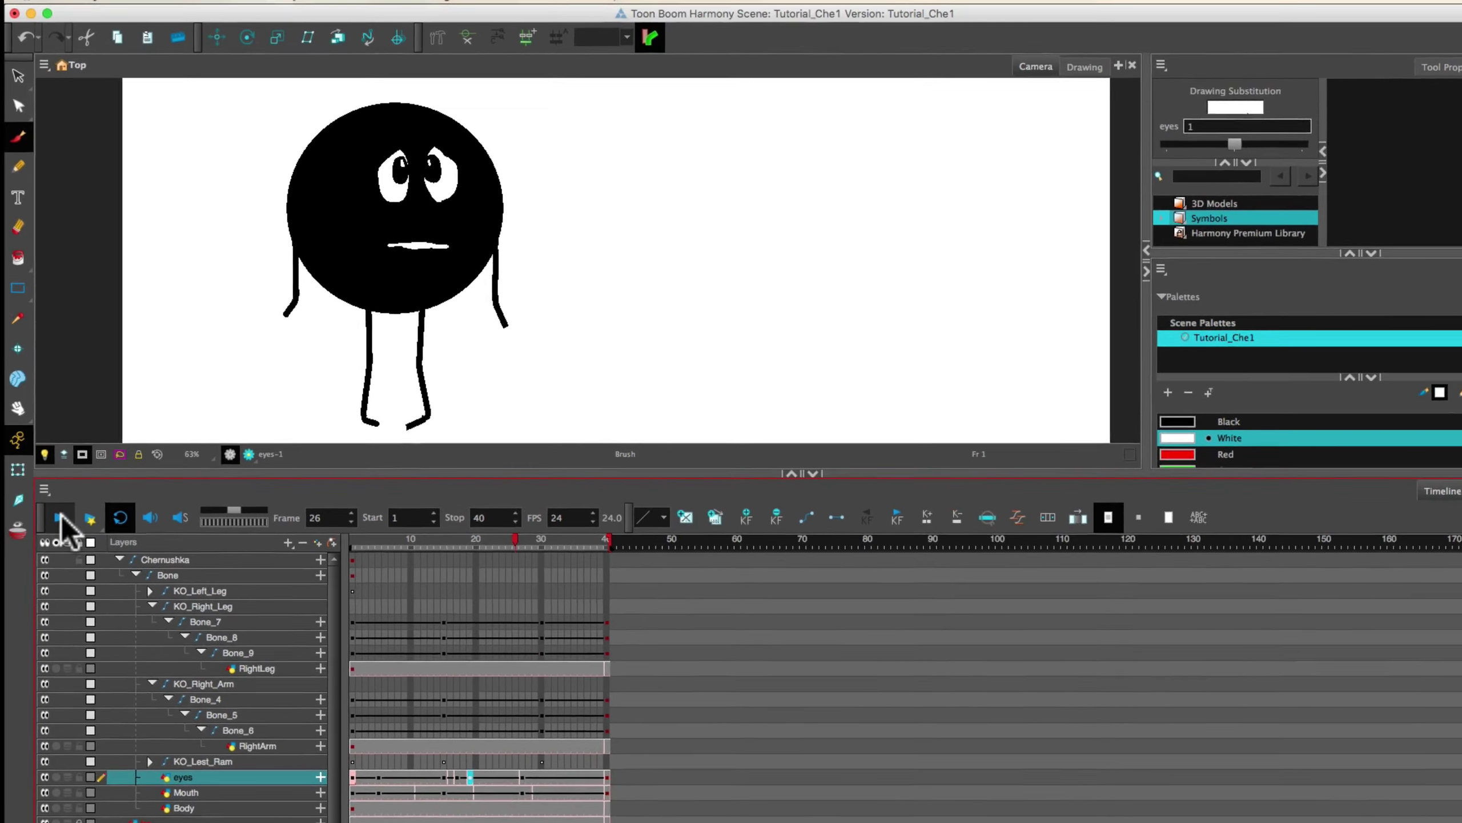